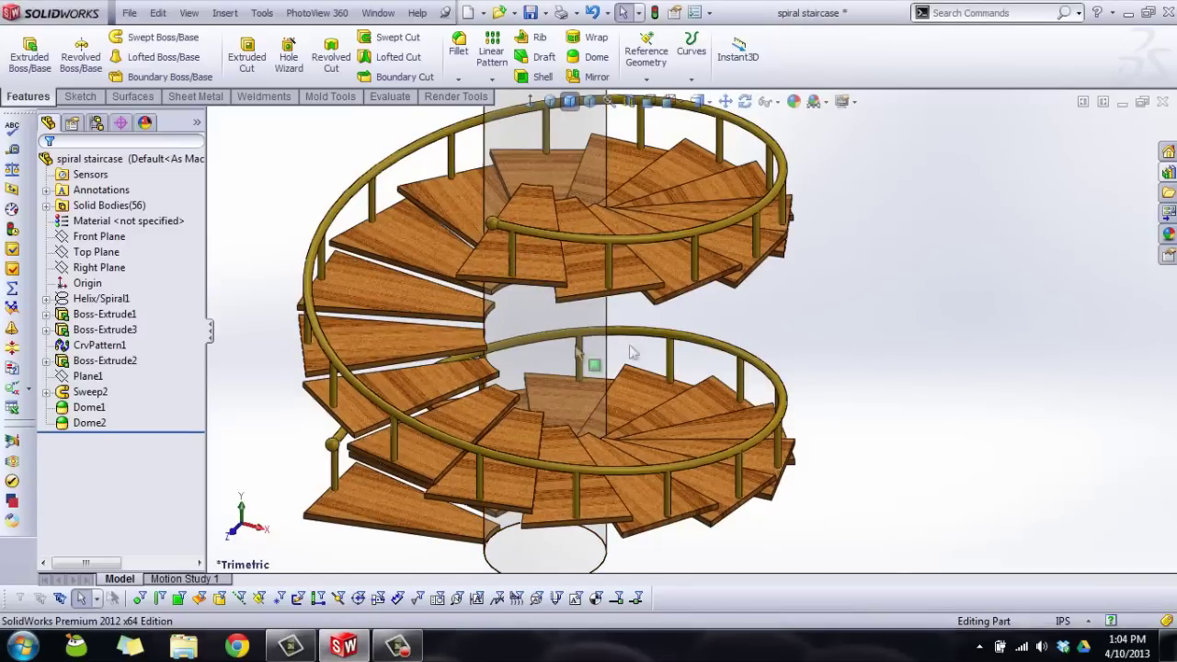
# Step: Roll the feature tree back to just below Helix/Spiral1 and show the helix curve
pyautogui.scroll(-5, 514, 367)
pyautogui.scroll(5, 644, 310)
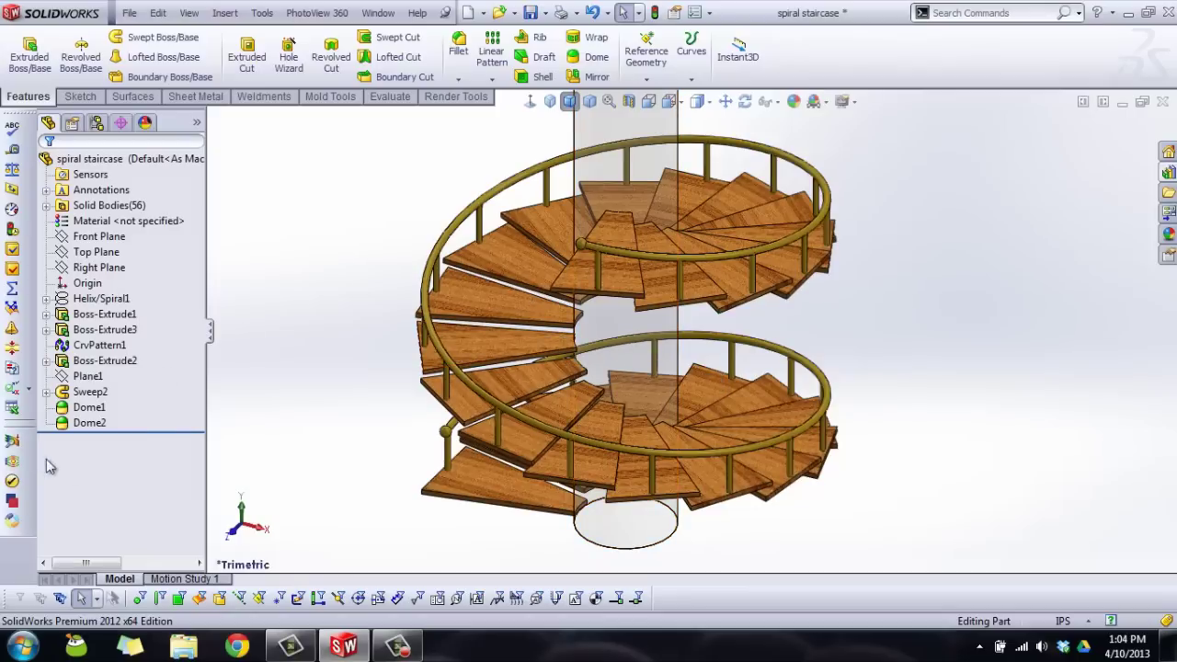
pyautogui.moveTo(150, 431); pyautogui.dragTo(162, 307)
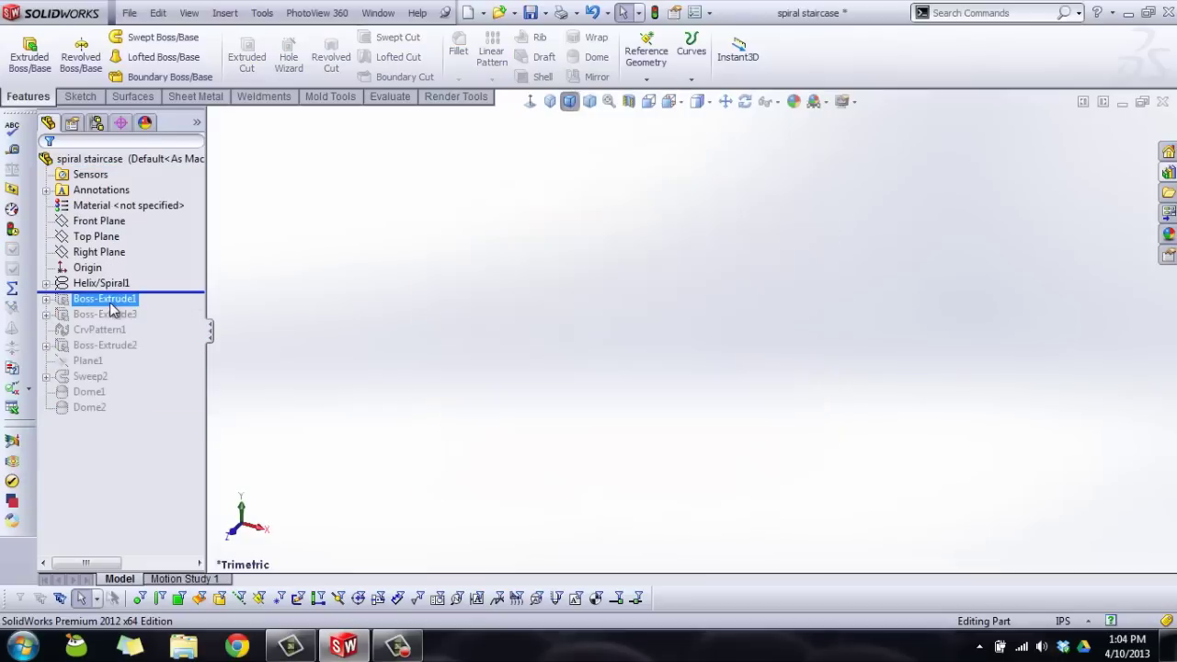
pyautogui.rightClick(111, 283)
pyautogui.click(132, 258)
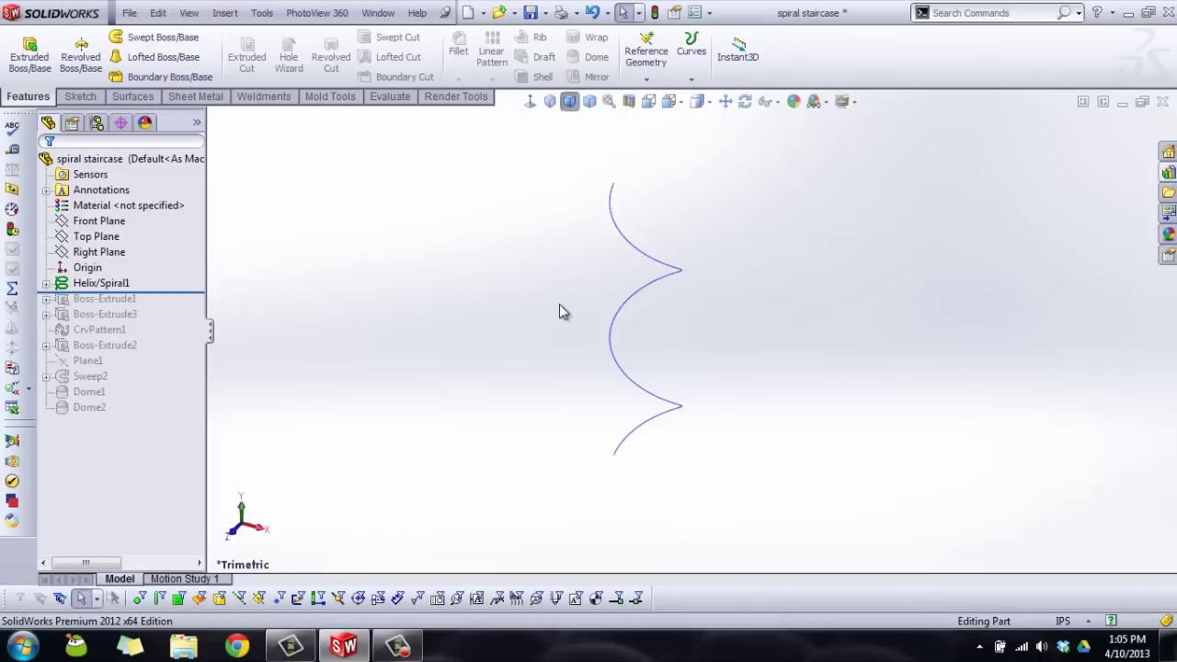
pyautogui.click(702, 71)
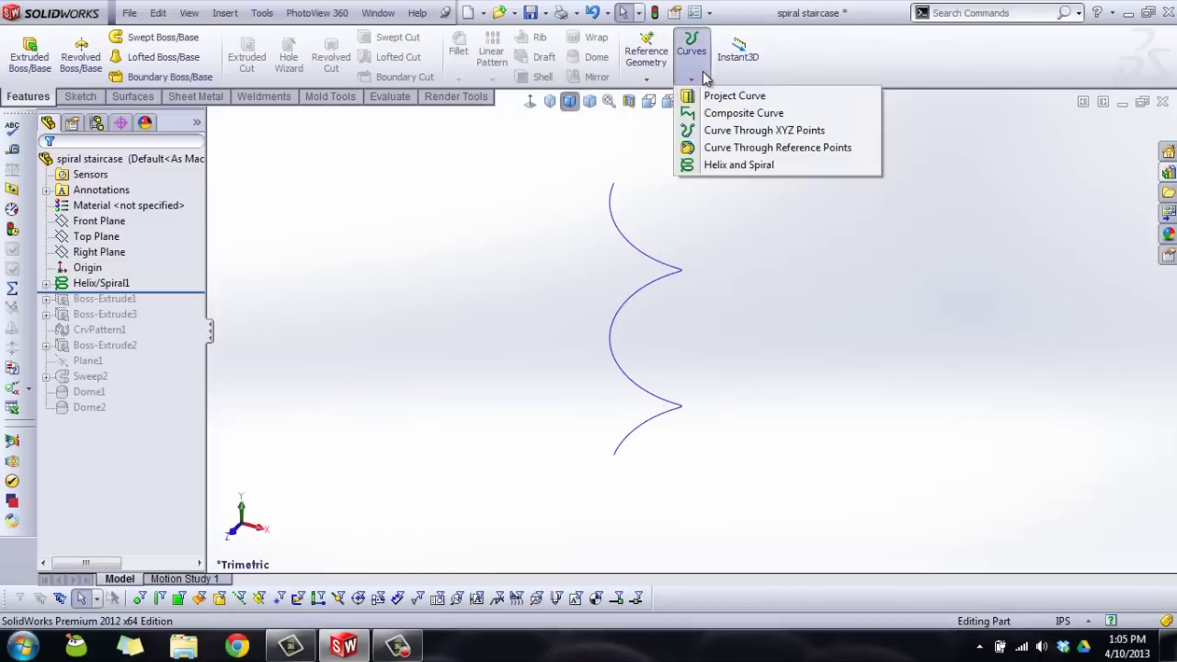
pyautogui.click(760, 279)
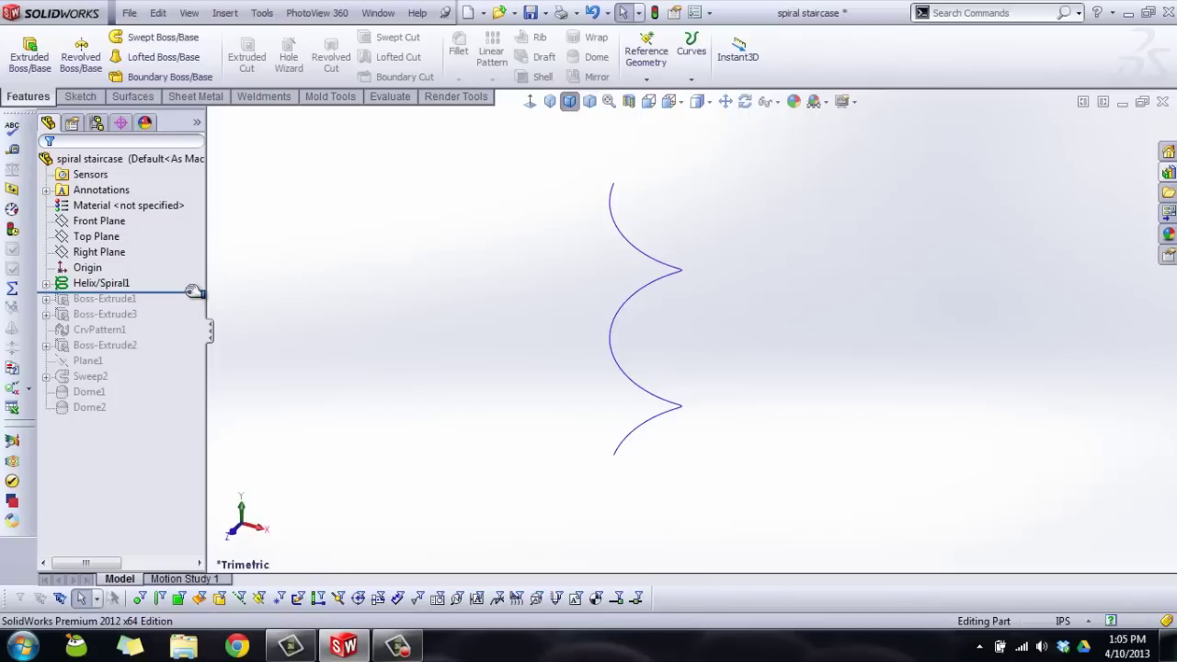
# Step: Roll forward past Boss-Extrude1 to restore the wedge-shaped tread and orbit to inspect it
pyautogui.moveTo(193, 291); pyautogui.dragTo(192, 309)
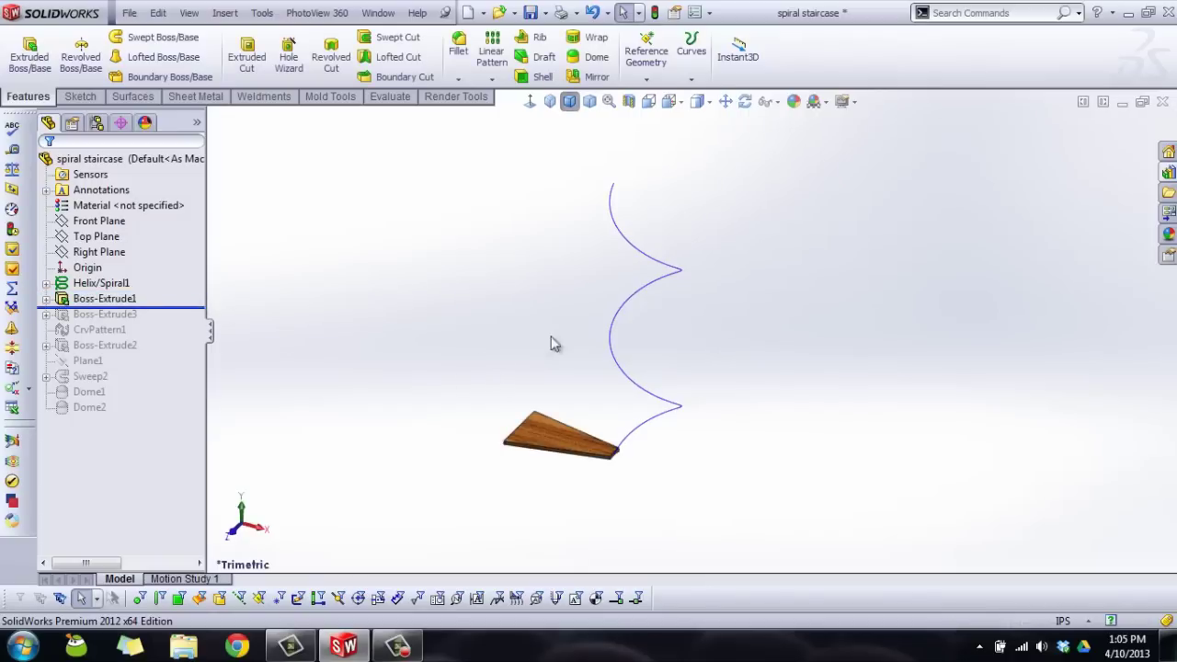
pyautogui.scroll(-5, 604, 465)
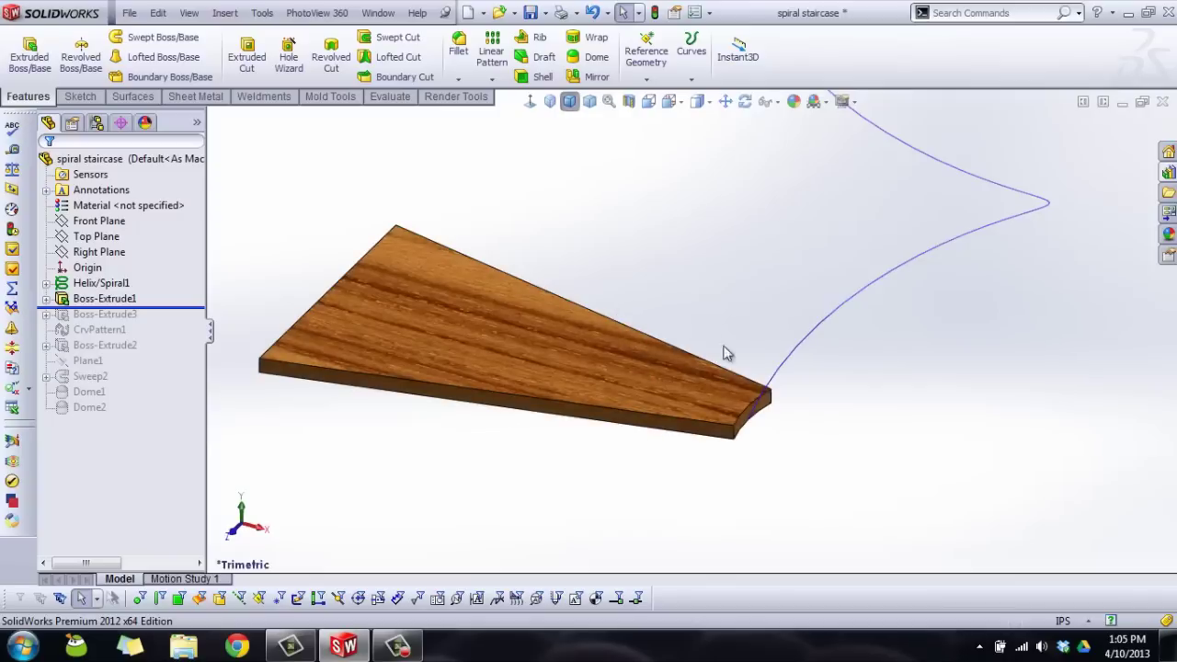
pyautogui.scroll(-8, 727, 354)
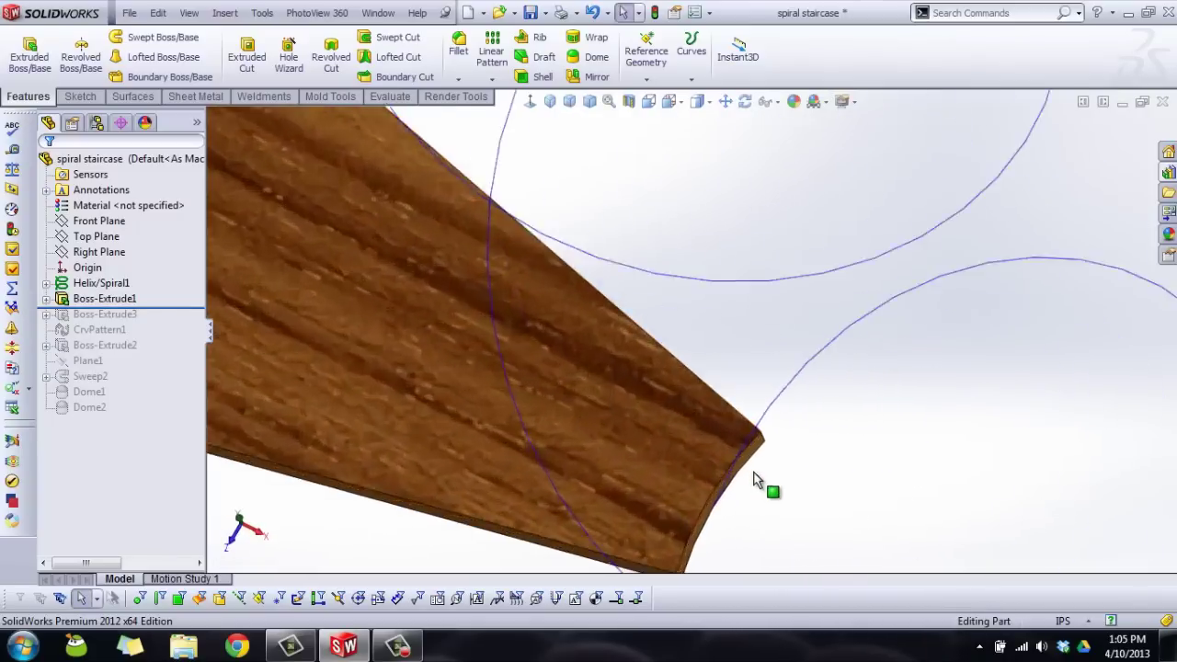
pyautogui.scroll(-2, 744, 414)
pyautogui.scroll(5, 667, 399)
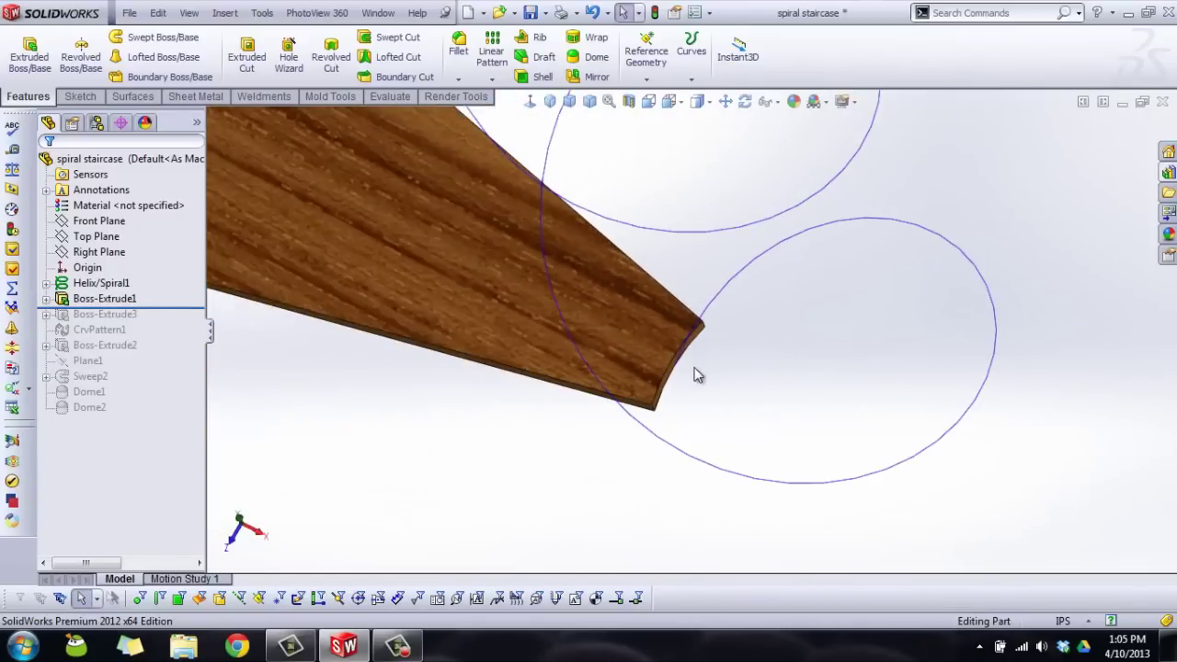
pyautogui.moveTo(696, 374); pyautogui.dragTo(746, 259, button='middle')
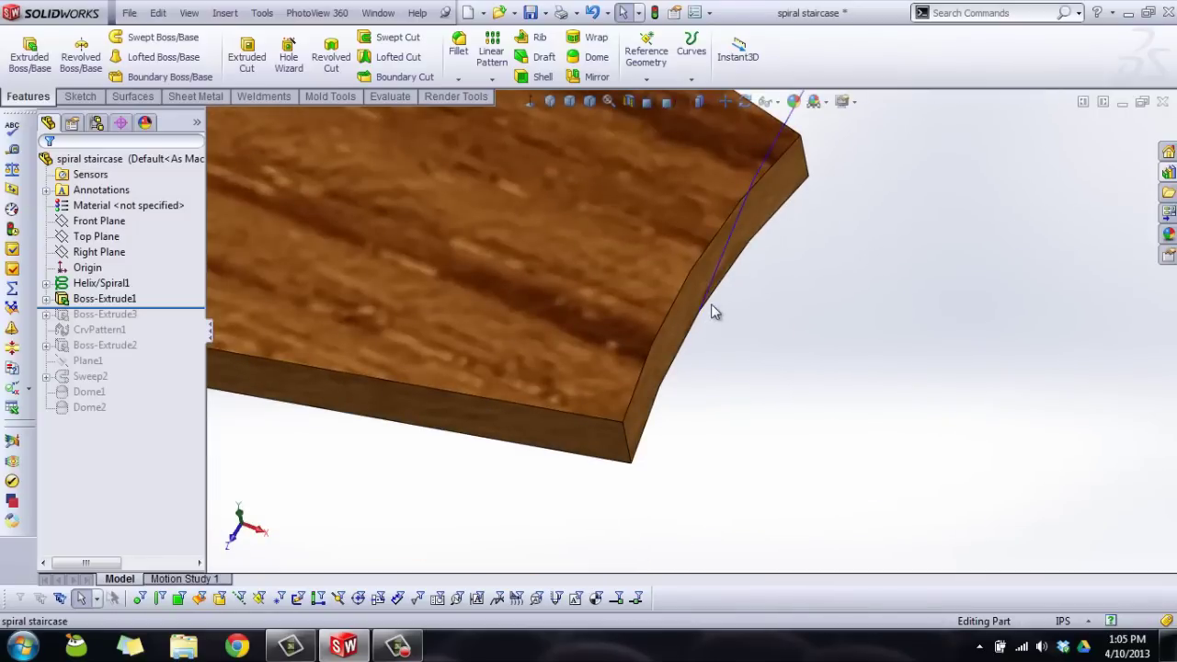
pyautogui.scroll(5, 712, 313)
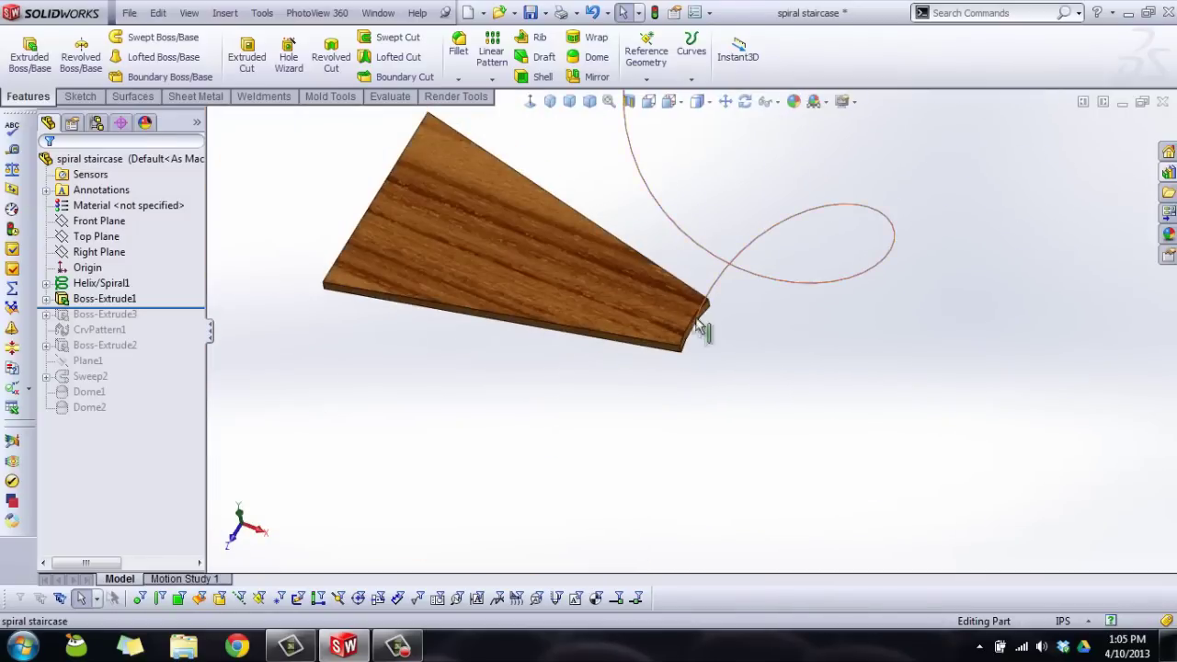
pyautogui.moveTo(847, 395); pyautogui.dragTo(771, 266, button='middle')
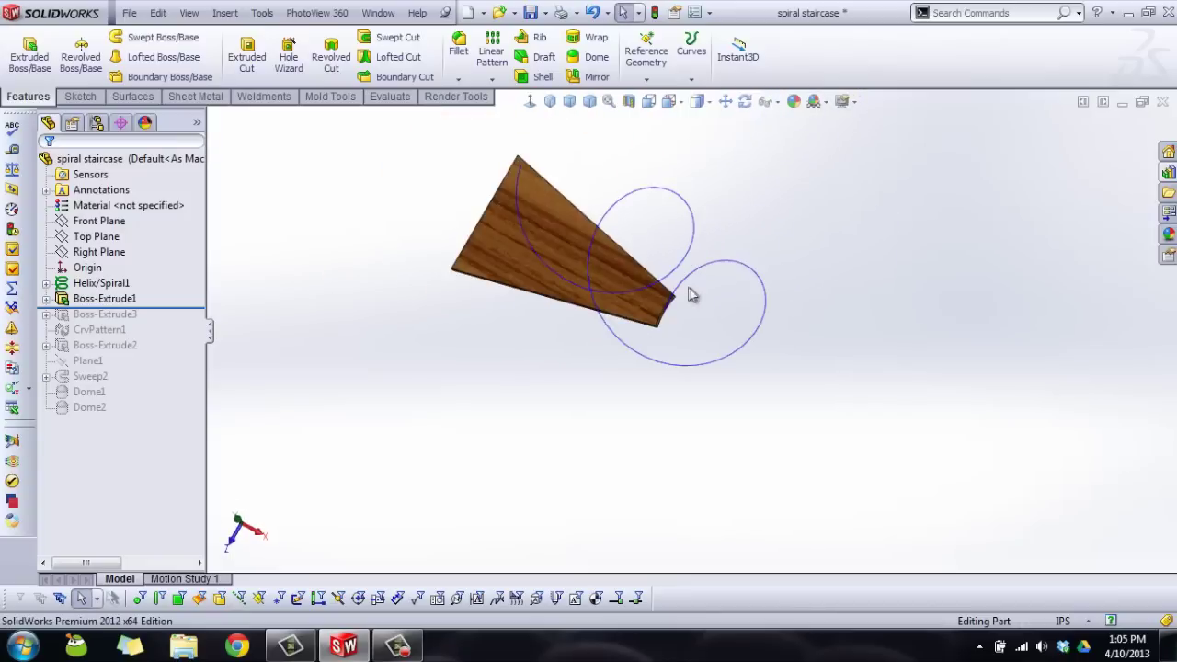
# Step: View the tread and helix from Top, then return to Isometric
pyautogui.click(697, 101)
pyautogui.click(685, 173)
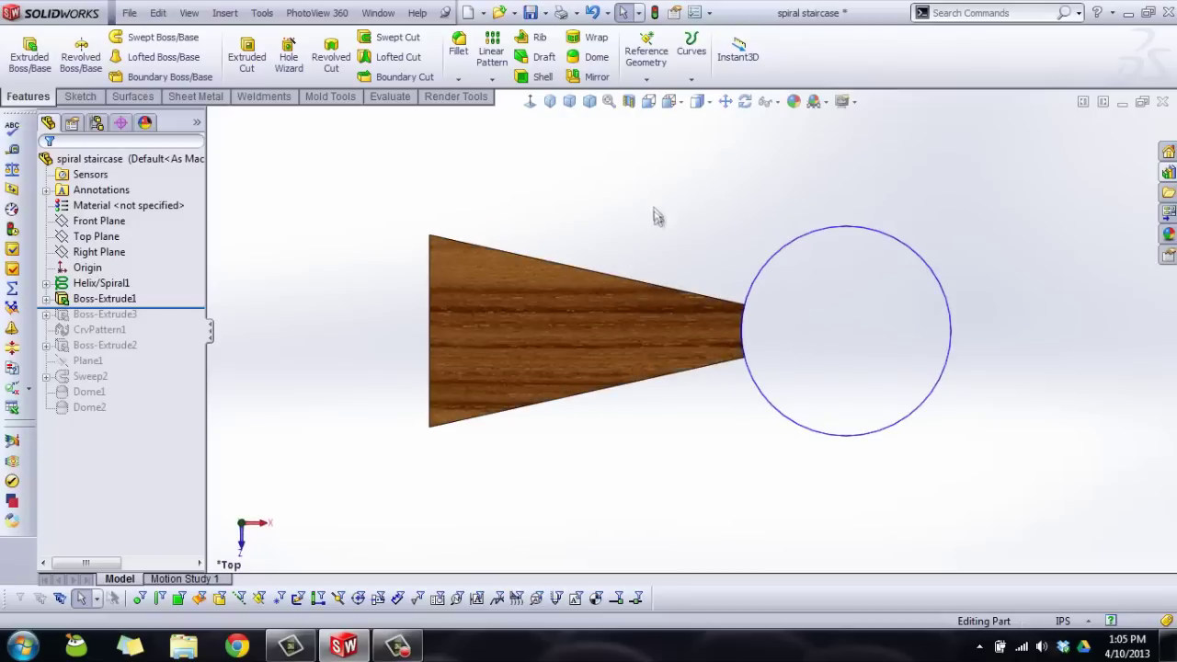
pyautogui.click(550, 101)
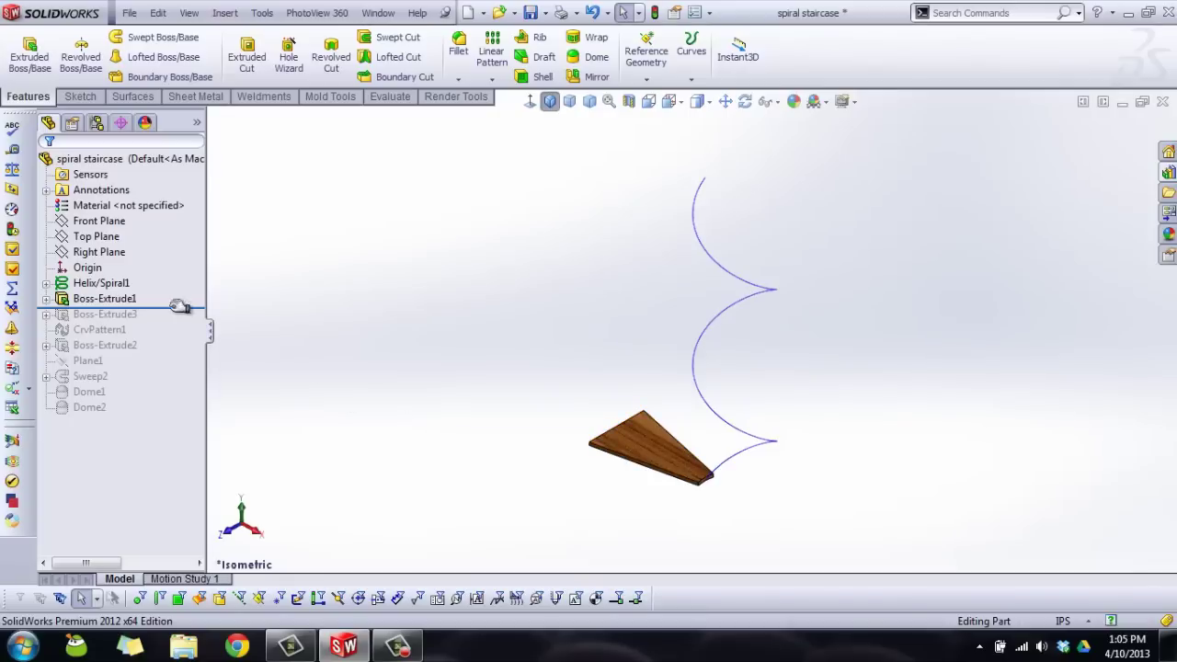
# Step: Roll forward past Boss-Extrude3 and CrvPattern1 to restore the post and the patterned treads
pyautogui.moveTo(194, 306); pyautogui.dragTo(194, 322)
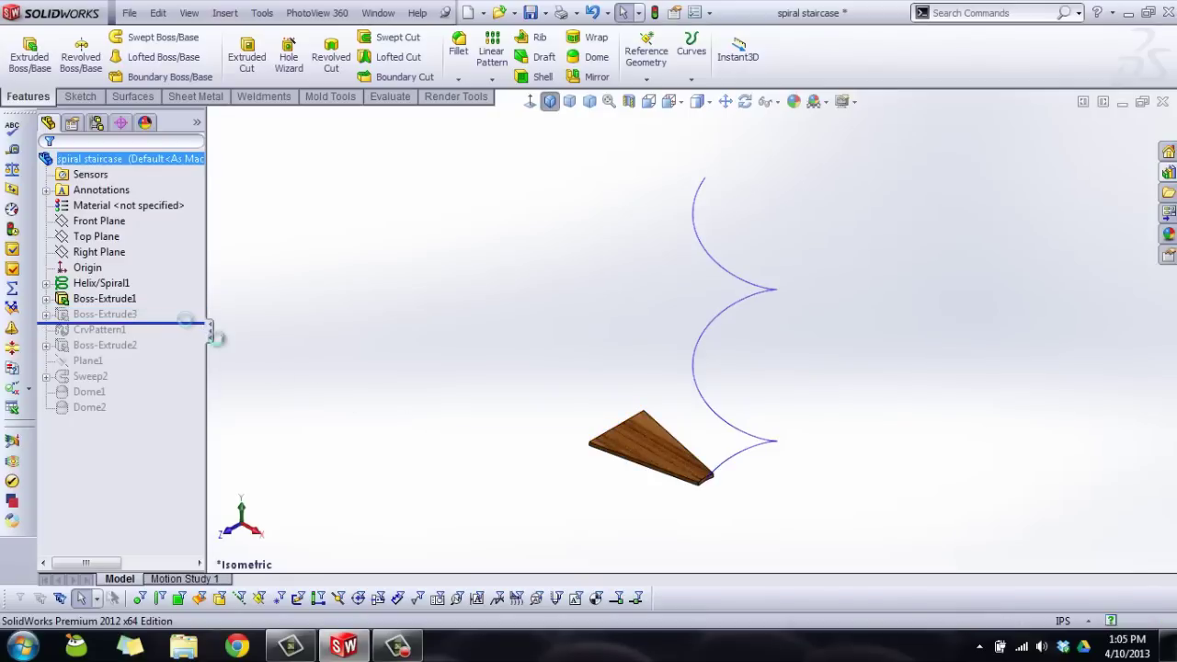
pyautogui.scroll(-5, 601, 298)
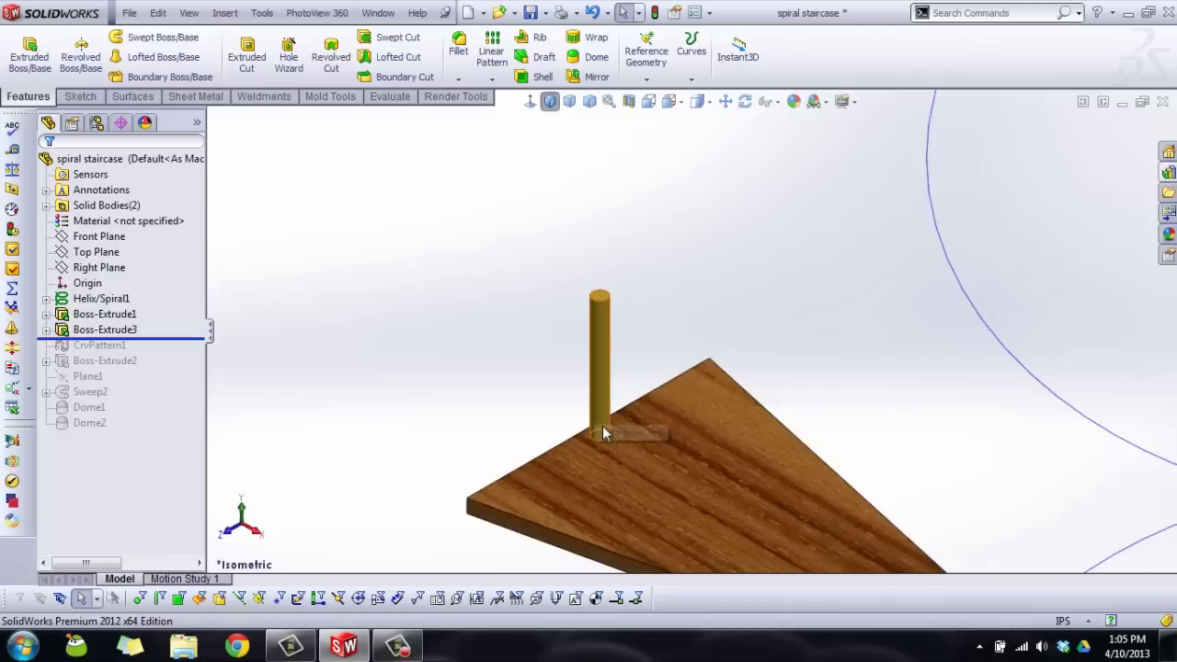
pyautogui.scroll(3, 713, 472)
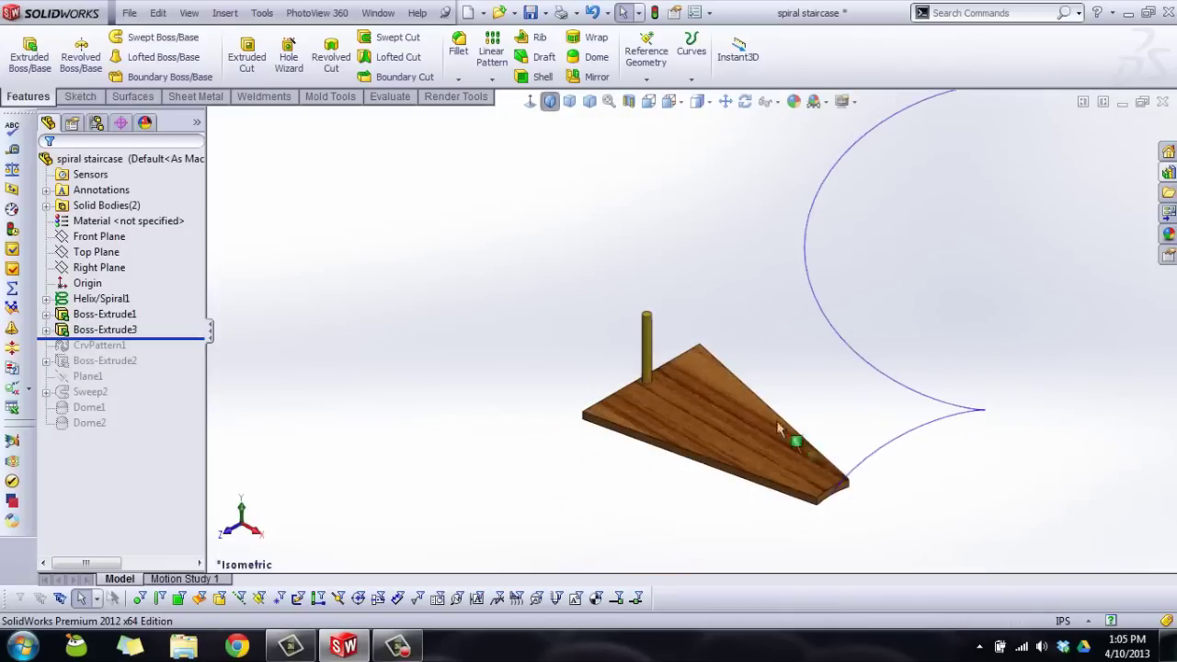
pyautogui.scroll(2, 539, 374)
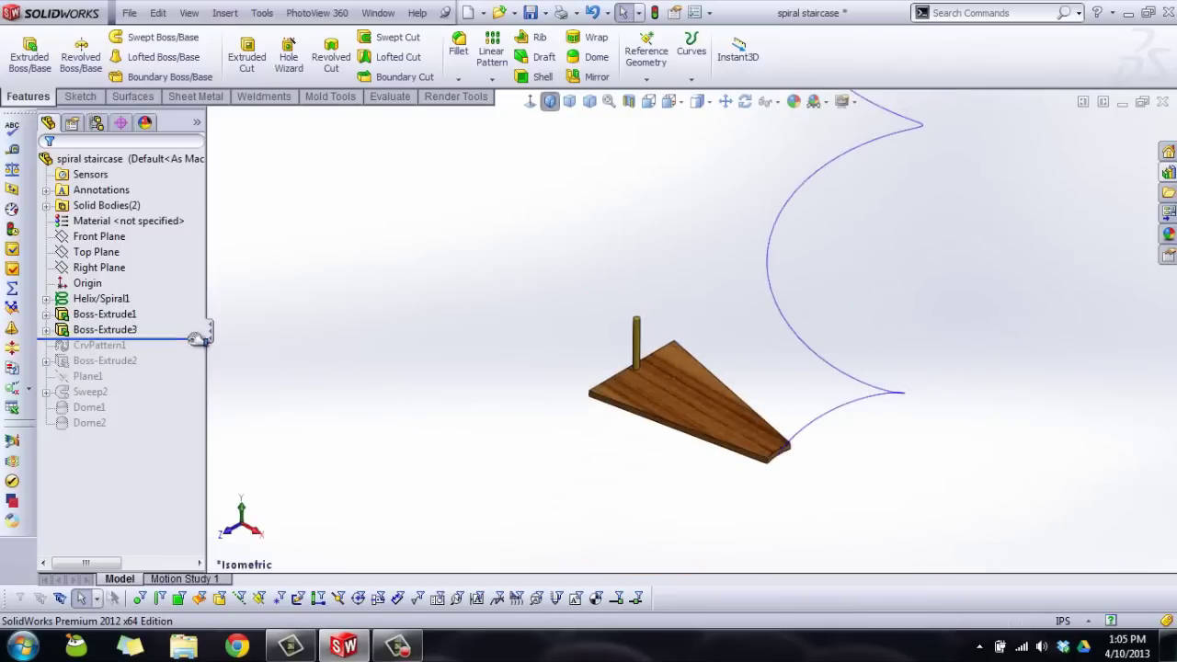
pyautogui.moveTo(196, 337); pyautogui.dragTo(197, 353)
pyautogui.scroll(3, 735, 350)
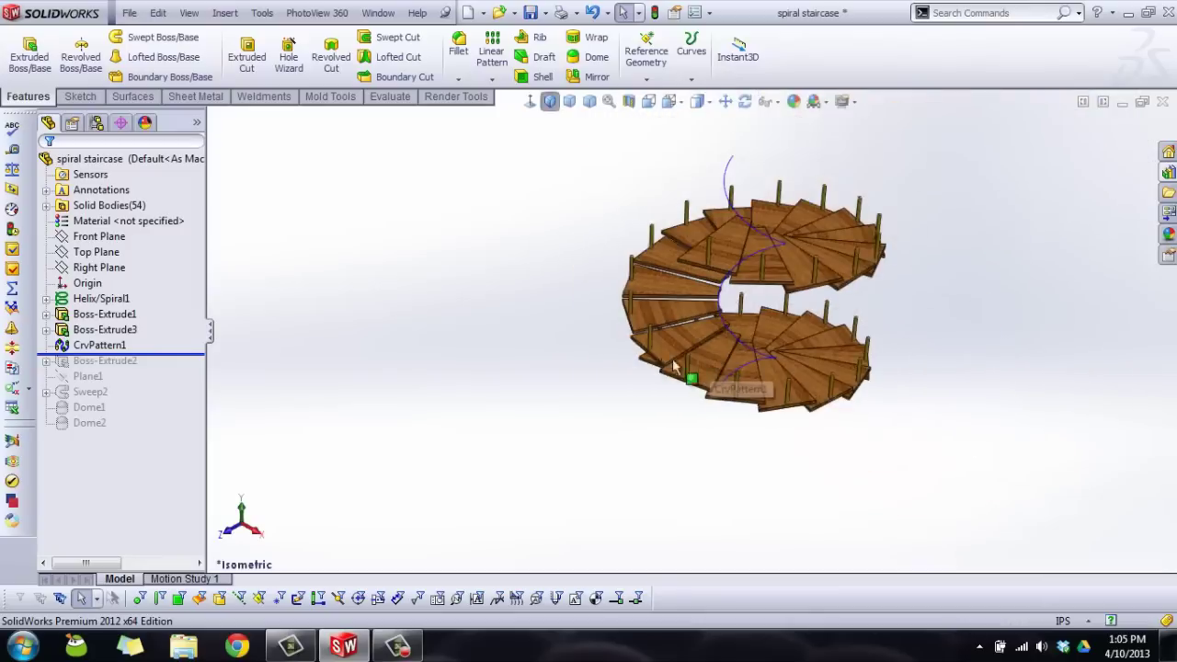
pyautogui.moveTo(685, 368); pyautogui.dragTo(433, 359, button='middle')
# Step: Hide the Helix/Spiral1 curve and bring up CrvPattern1's context menu
pyautogui.click(87, 302)
pyautogui.rightClick(84, 302)
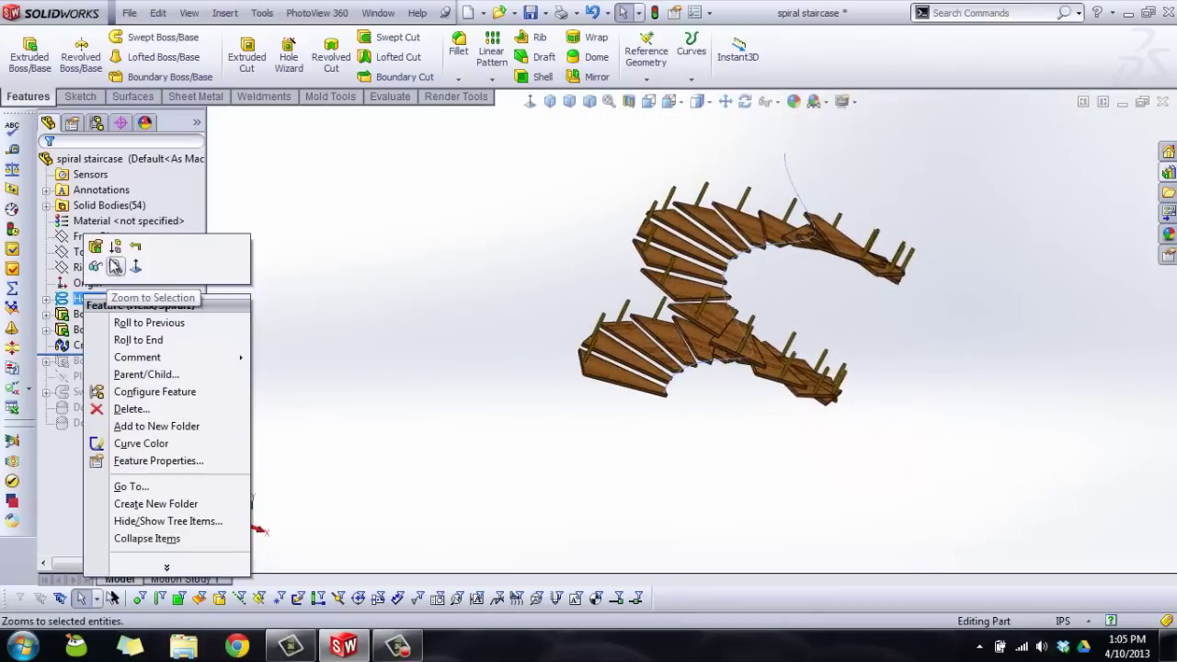
pyautogui.click(101, 276)
pyautogui.scroll(-5, 623, 377)
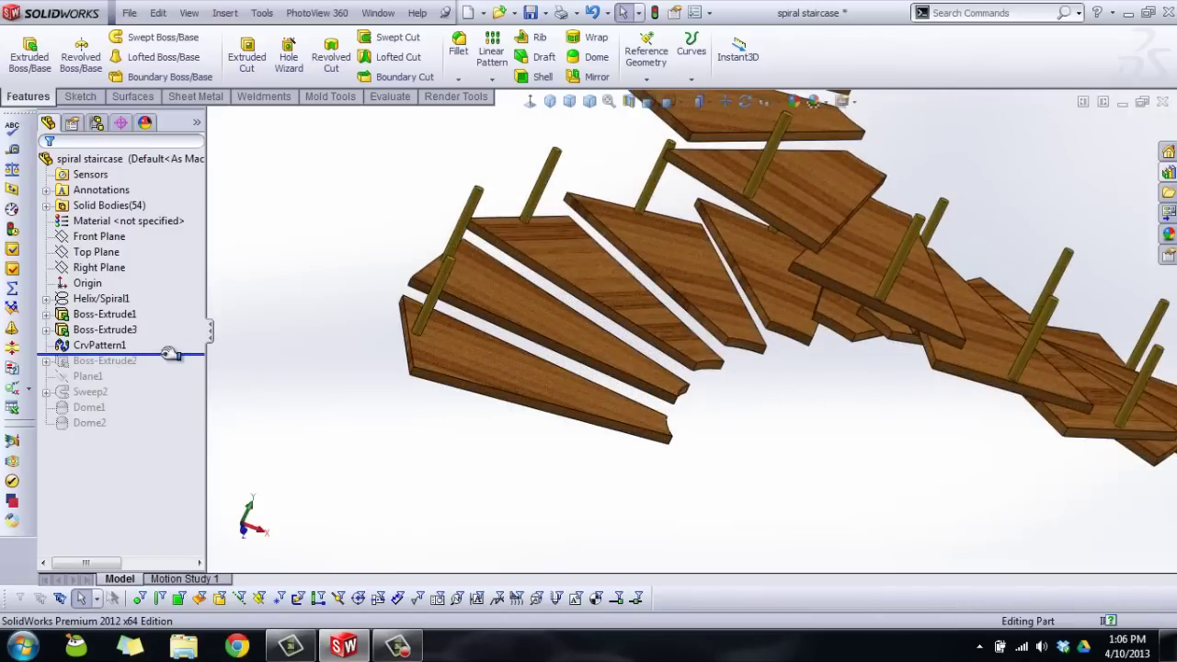
pyautogui.click(103, 345)
pyautogui.rightClick(121, 348)
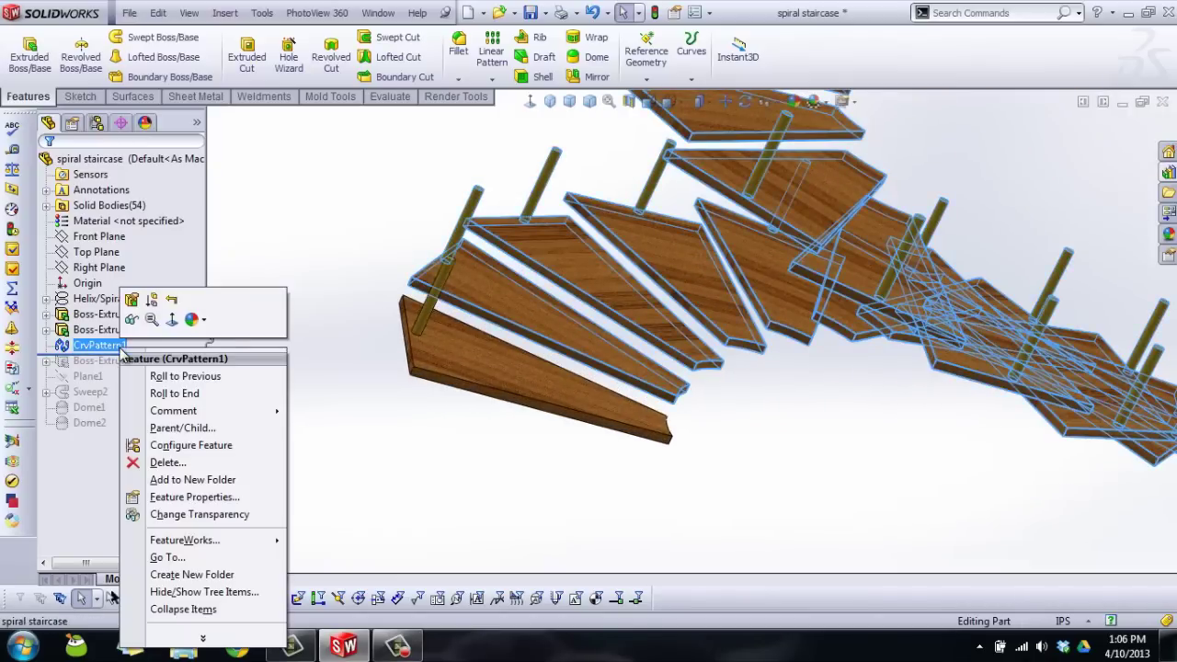
# Step: Edit CrvPattern1: 27 instances at 0.50in, Tangent to curve, tread face as Face normal
pyautogui.click(132, 300)
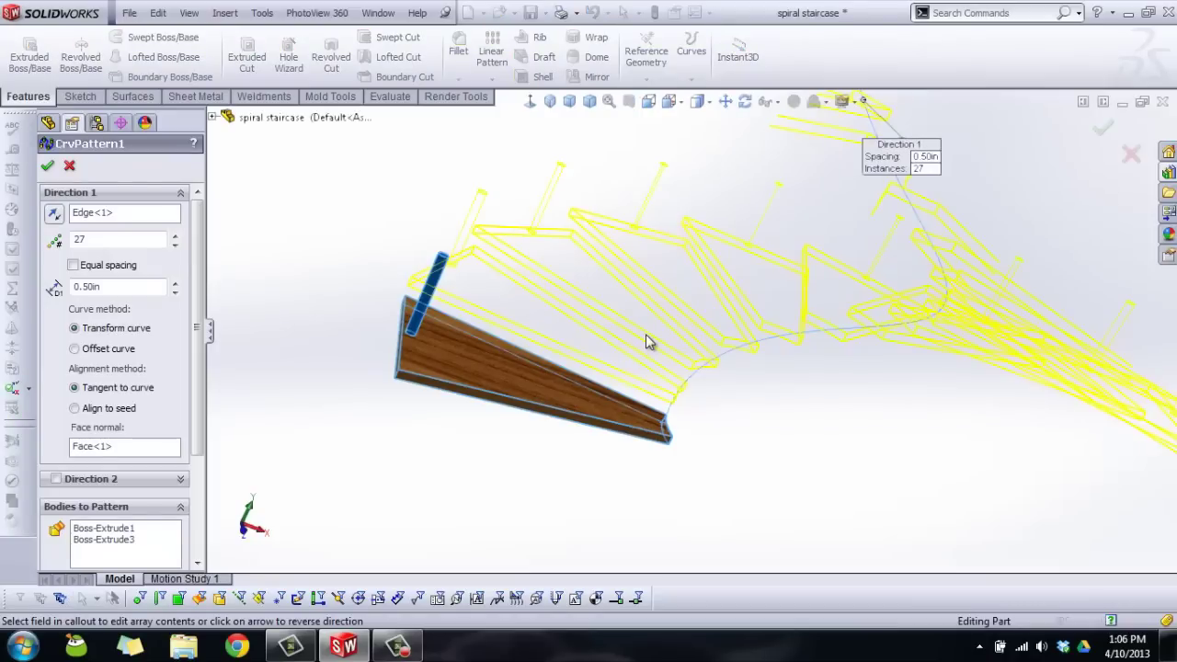
pyautogui.moveTo(644, 336); pyautogui.dragTo(673, 336, button='middle')
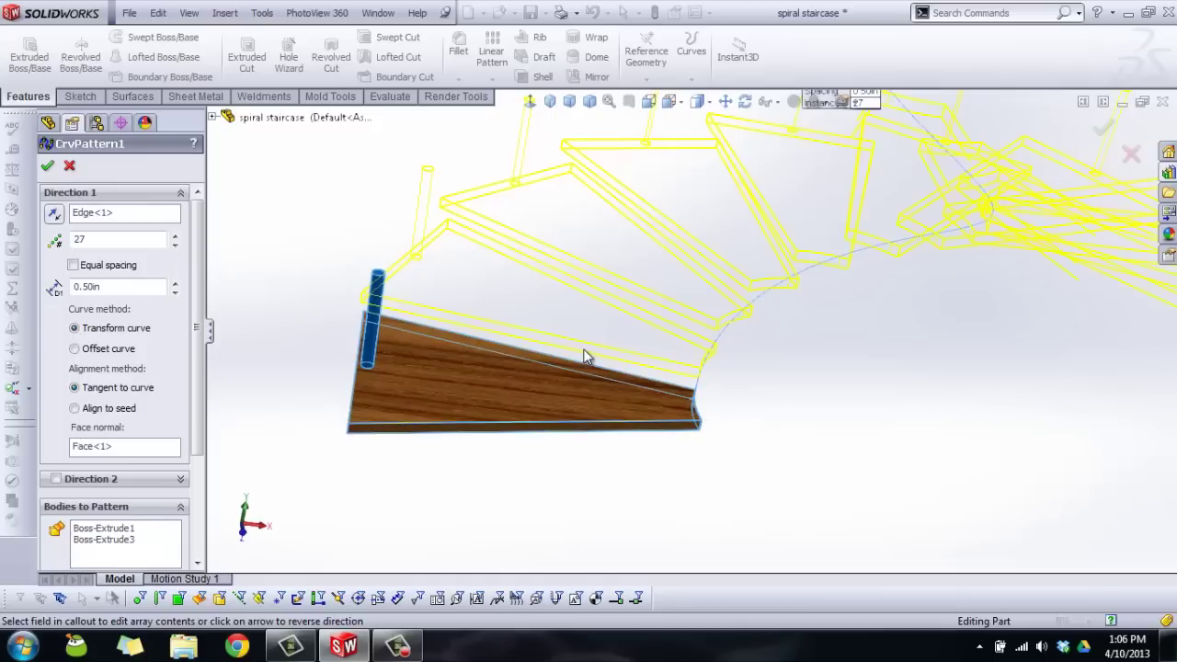
pyautogui.moveTo(583, 354); pyautogui.dragTo(691, 311, button='middle')
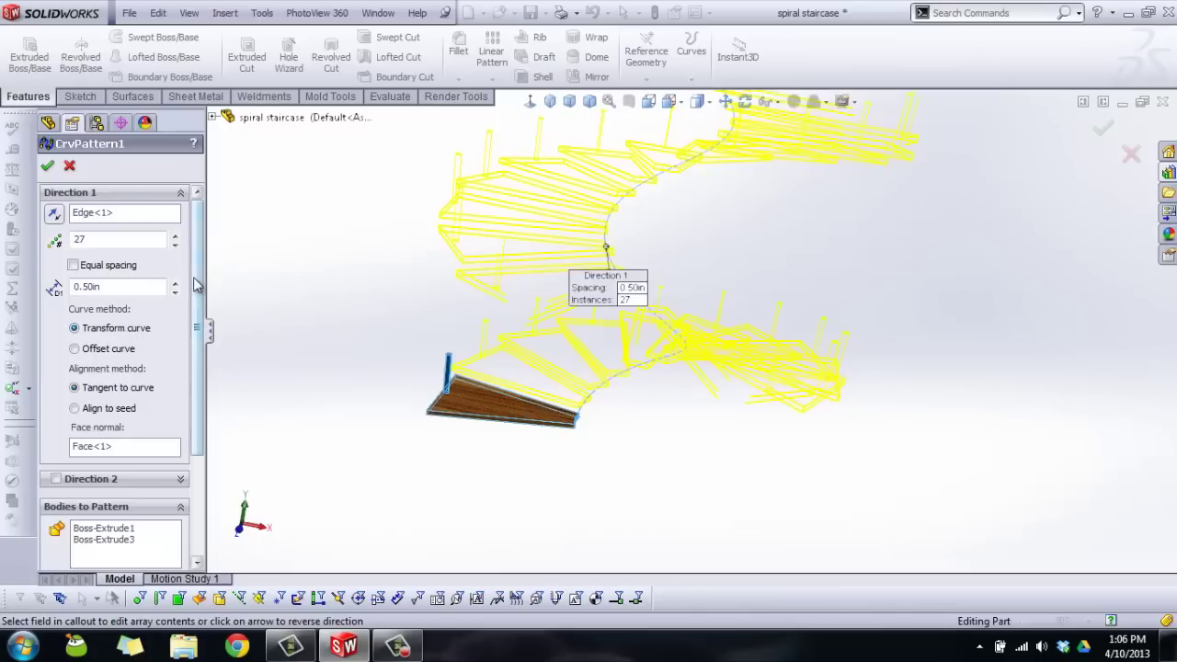
pyautogui.scroll(-2, 129, 342)
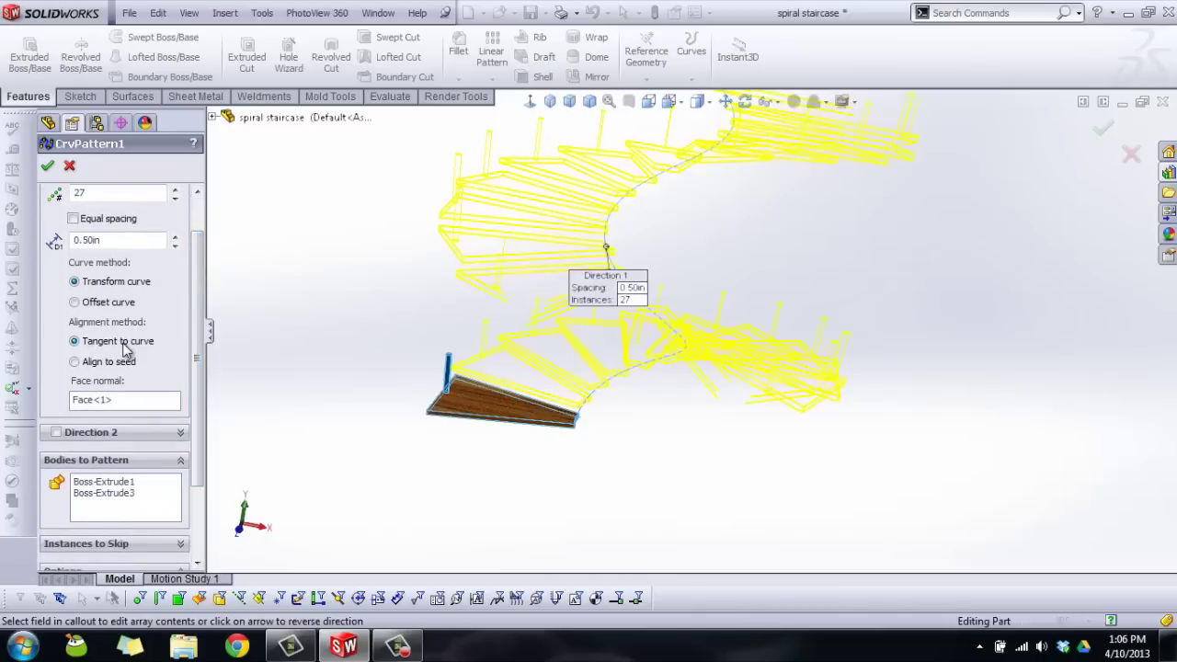
pyautogui.click(130, 404)
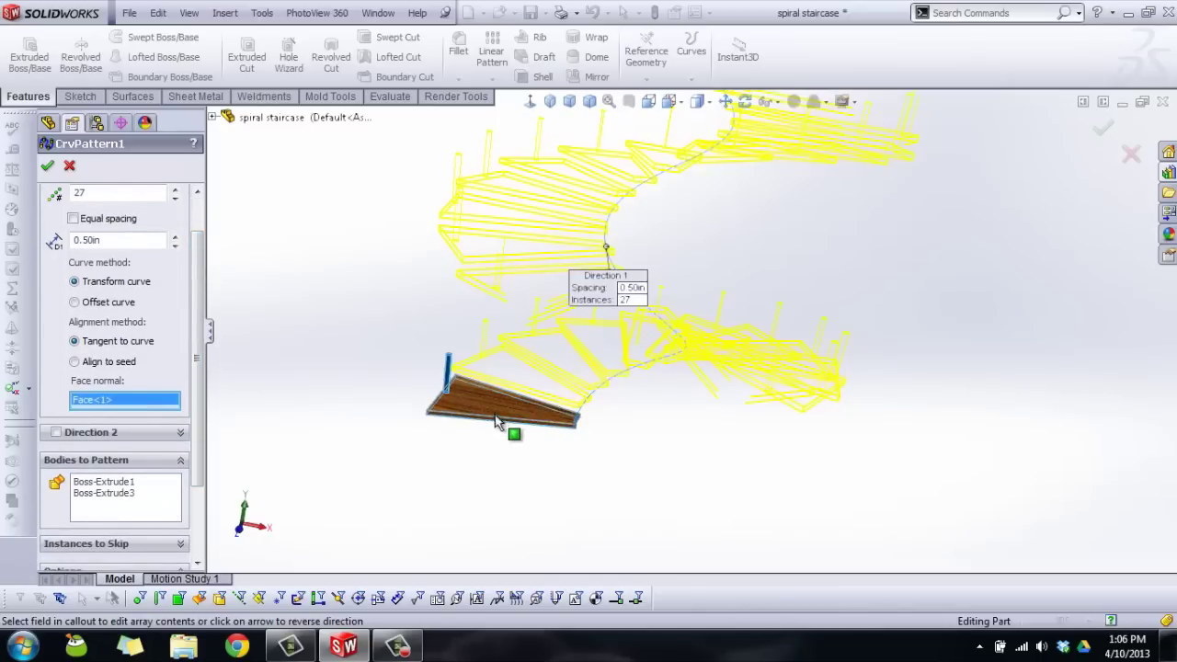
pyautogui.scroll(-6, 496, 421)
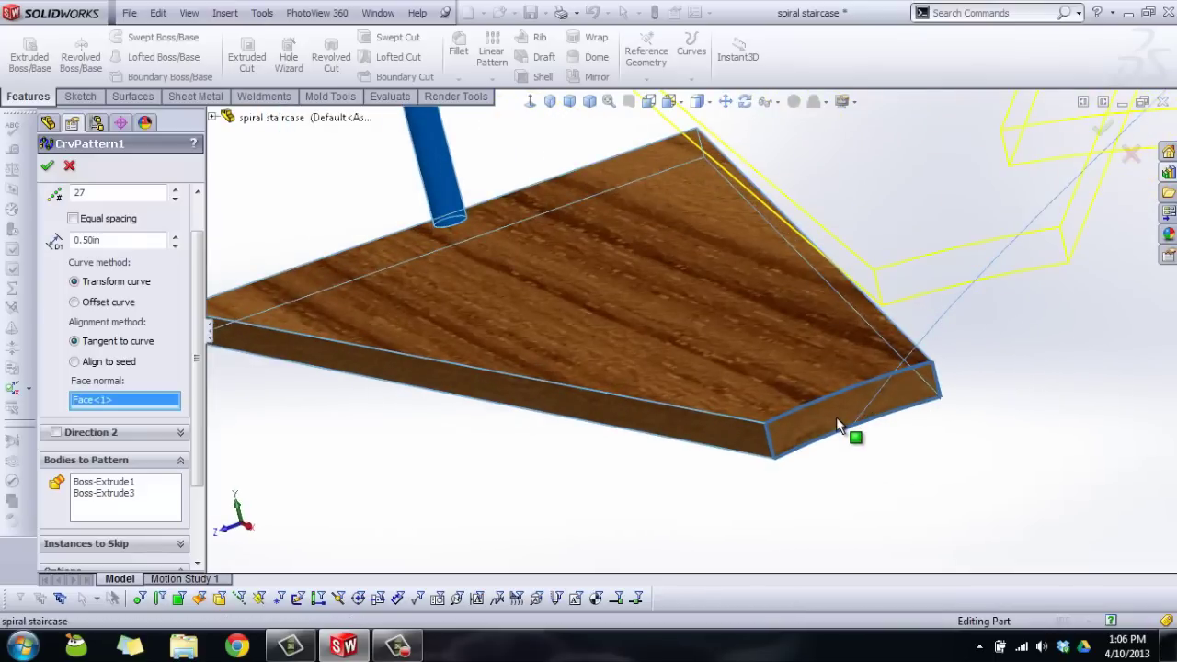
pyautogui.scroll(6, 836, 417)
pyautogui.moveTo(790, 386)
pyautogui.mouseDown(button='middle')
pyautogui.moveTo(752, 351)
pyautogui.moveTo(801, 386)
pyautogui.mouseUp(button='middle')
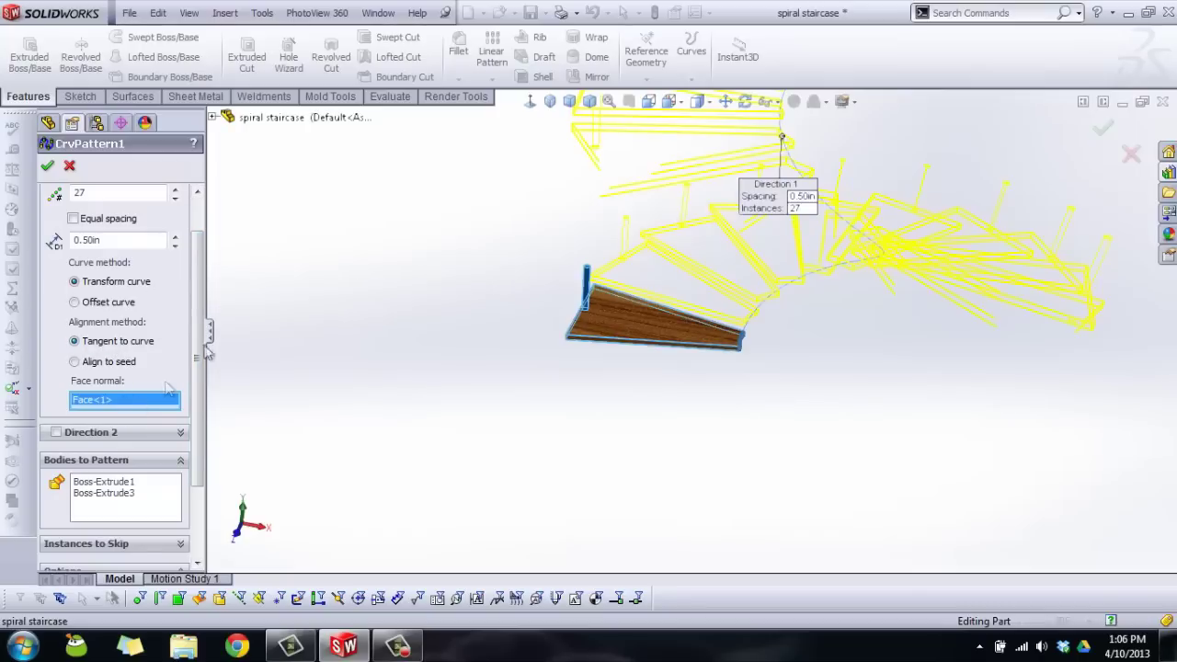
pyautogui.scroll(-3, 199, 315)
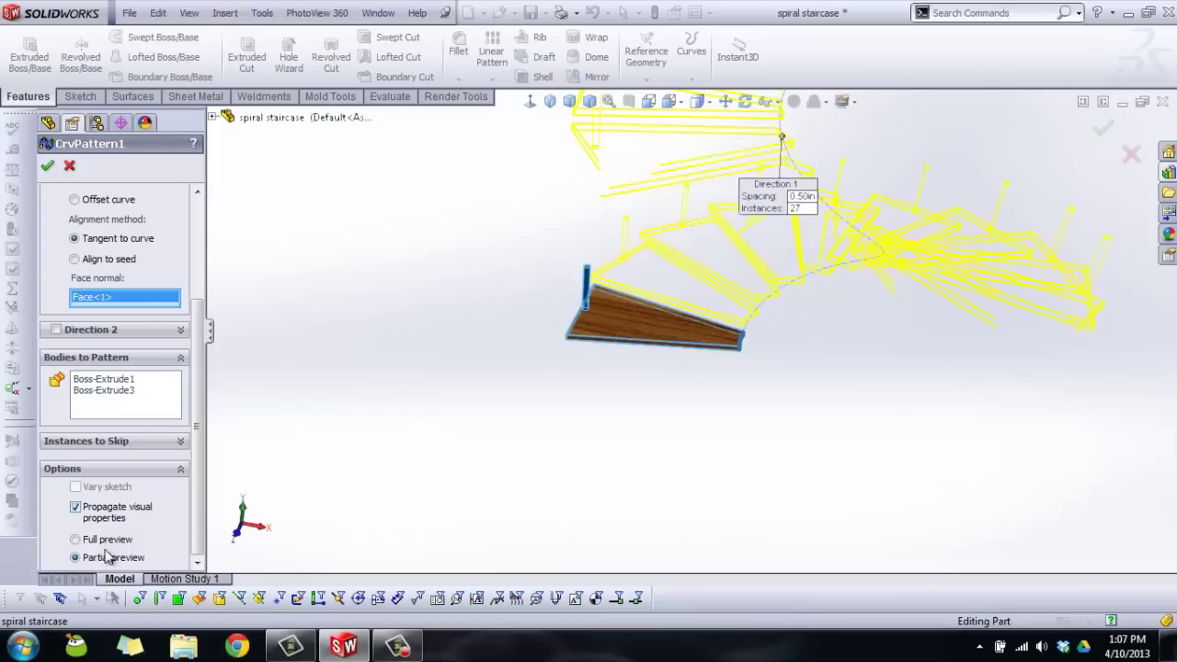
pyautogui.moveTo(199, 377); pyautogui.dragTo(228, 440)
pyautogui.click(47, 165)
# Step: Roll forward past Boss-Extrude2 to restore the central glass pillar through the treads
pyautogui.scroll(5, 929, 339)
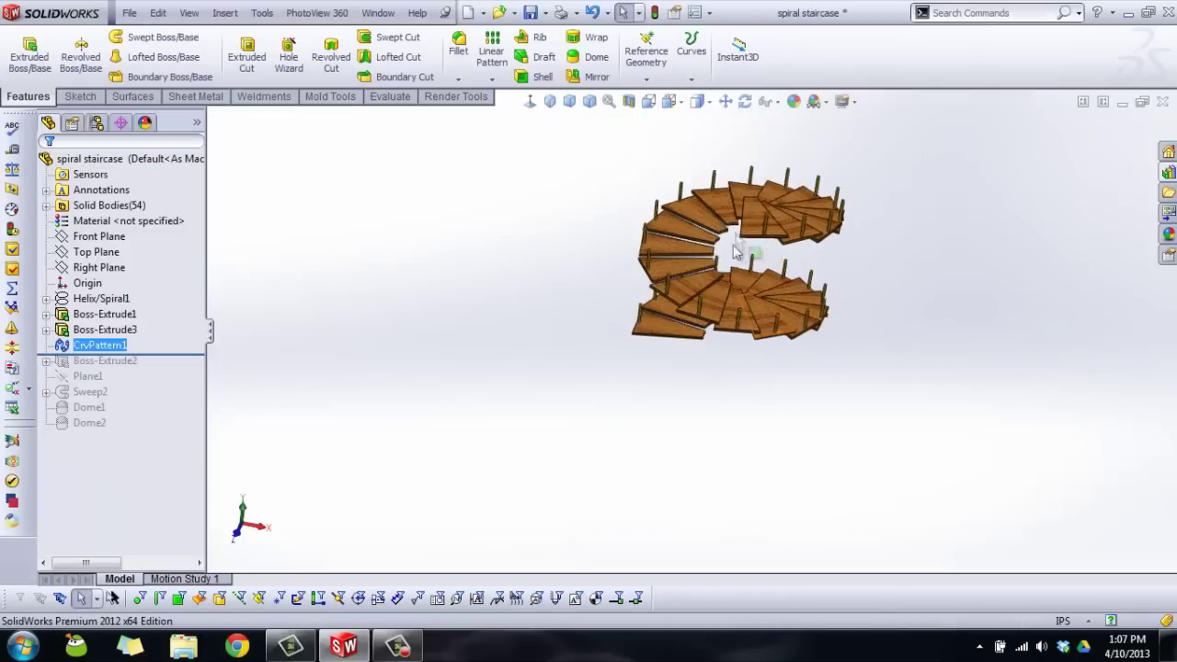
pyautogui.moveTo(928, 338); pyautogui.dragTo(713, 269, button='middle')
pyautogui.scroll(-3, 712, 269)
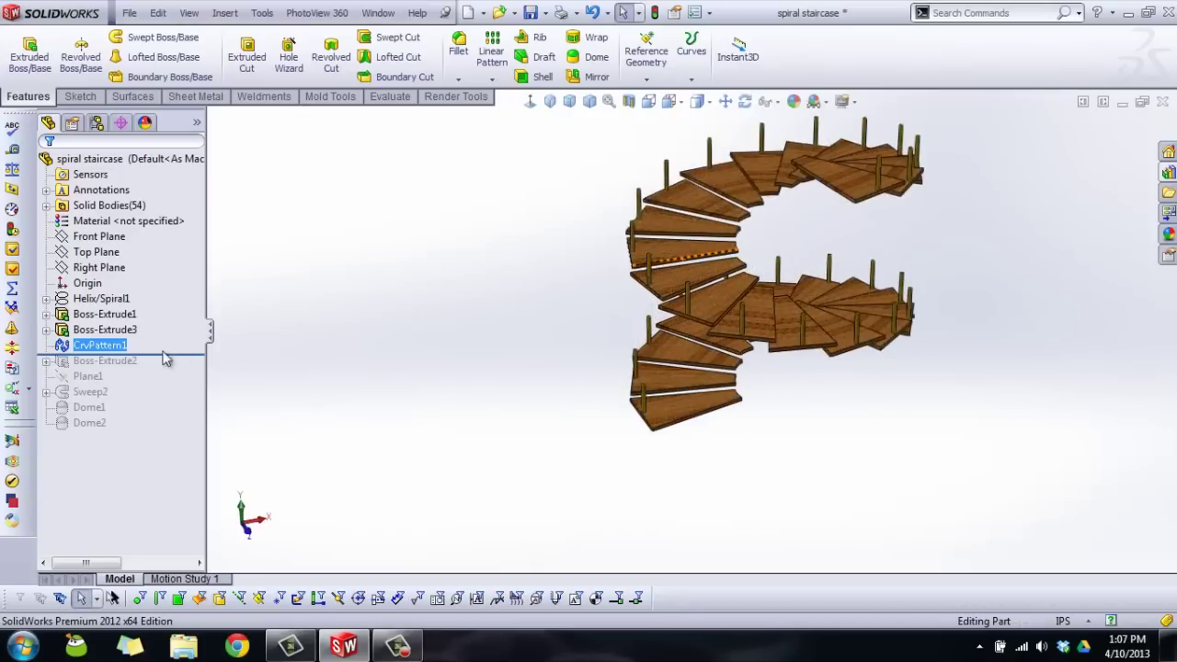
pyautogui.moveTo(173, 353); pyautogui.dragTo(163, 371)
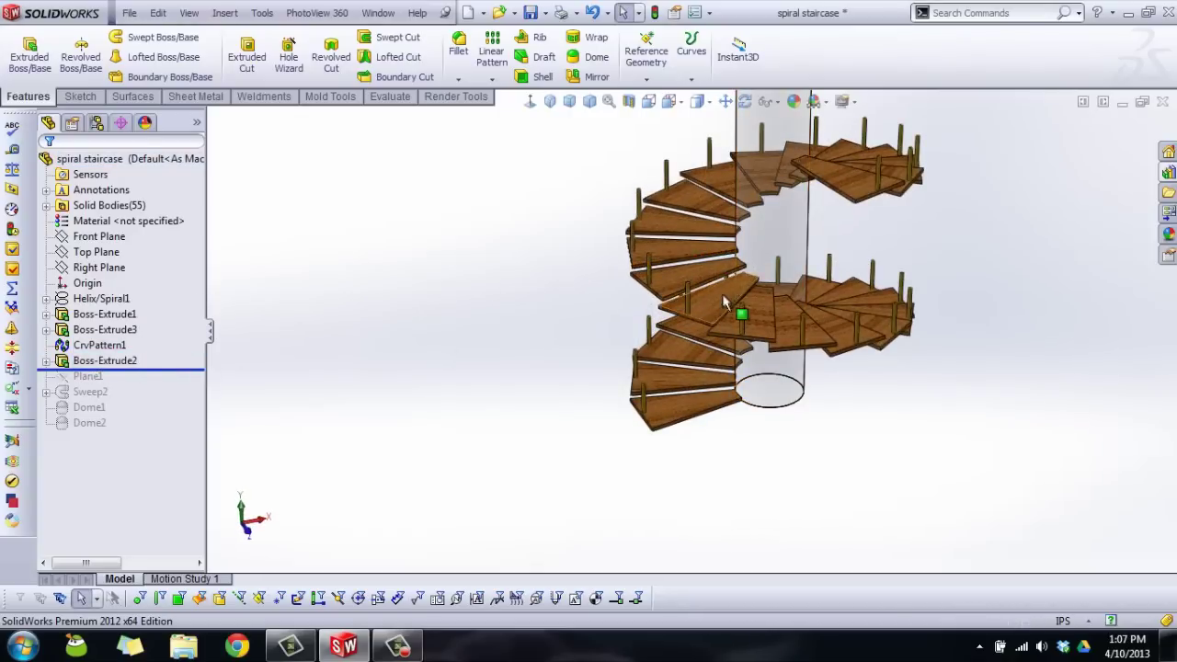
pyautogui.moveTo(721, 293); pyautogui.dragTo(721, 244, button='middle')
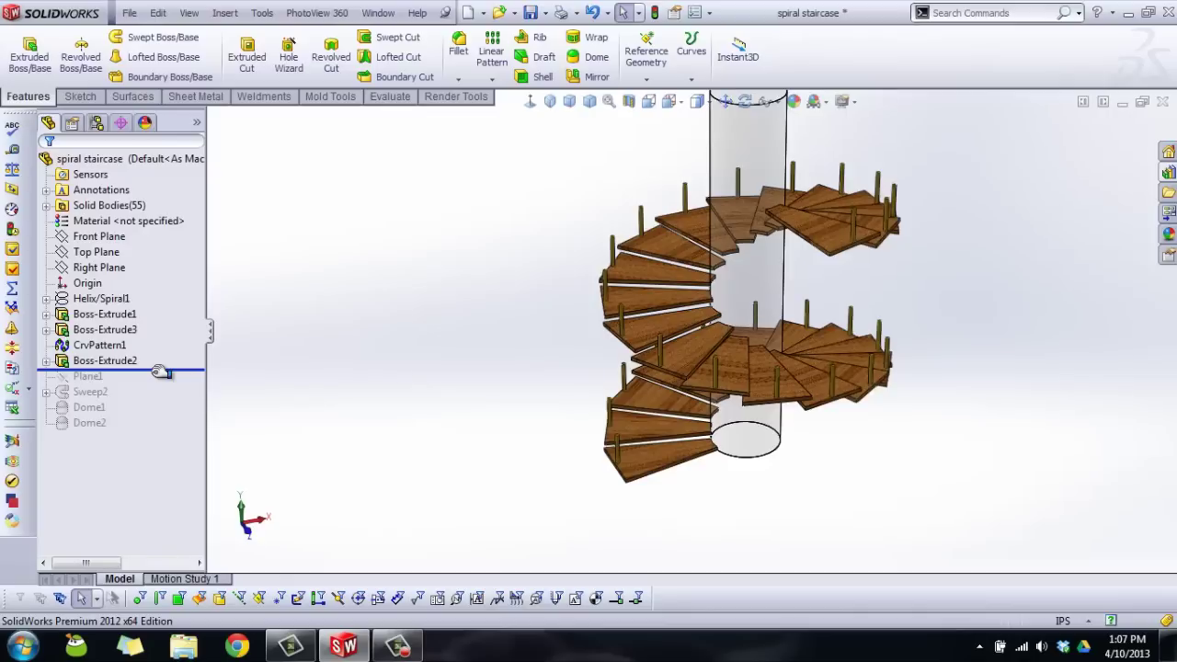
# Step: Roll forward through Plane1 and Sweep2, checking the handrail's Sketch7 profile and Helix/Spiral2 path
pyautogui.moveTo(161, 372); pyautogui.dragTo(158, 388)
pyautogui.click(67, 367)
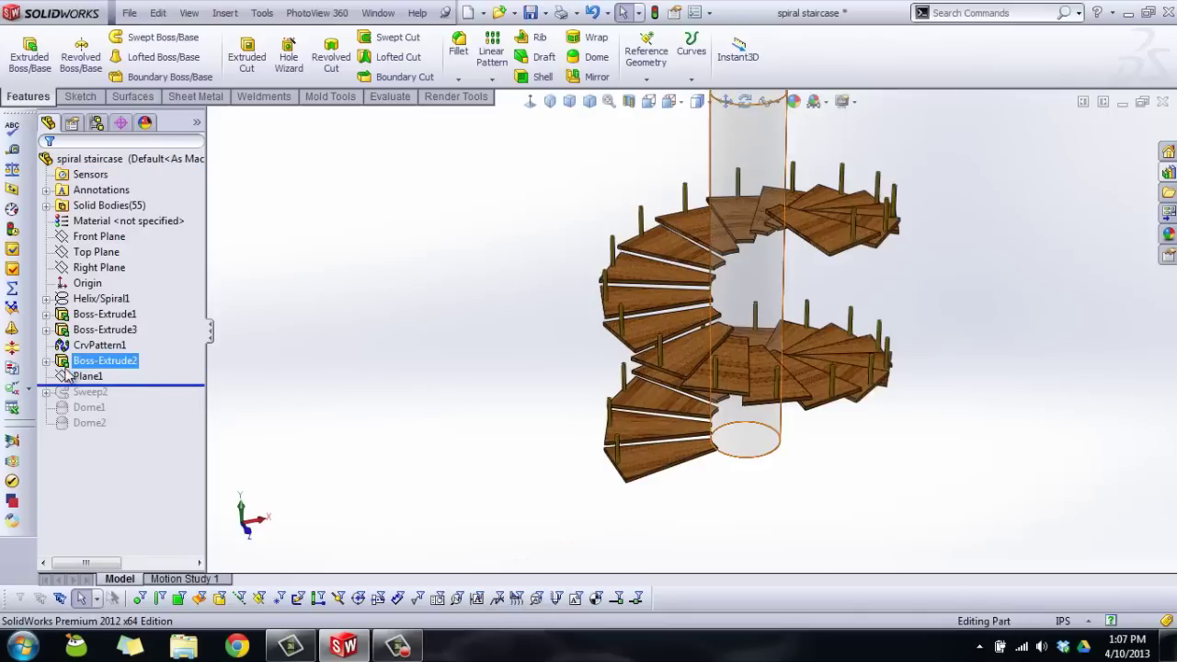
pyautogui.click(87, 377)
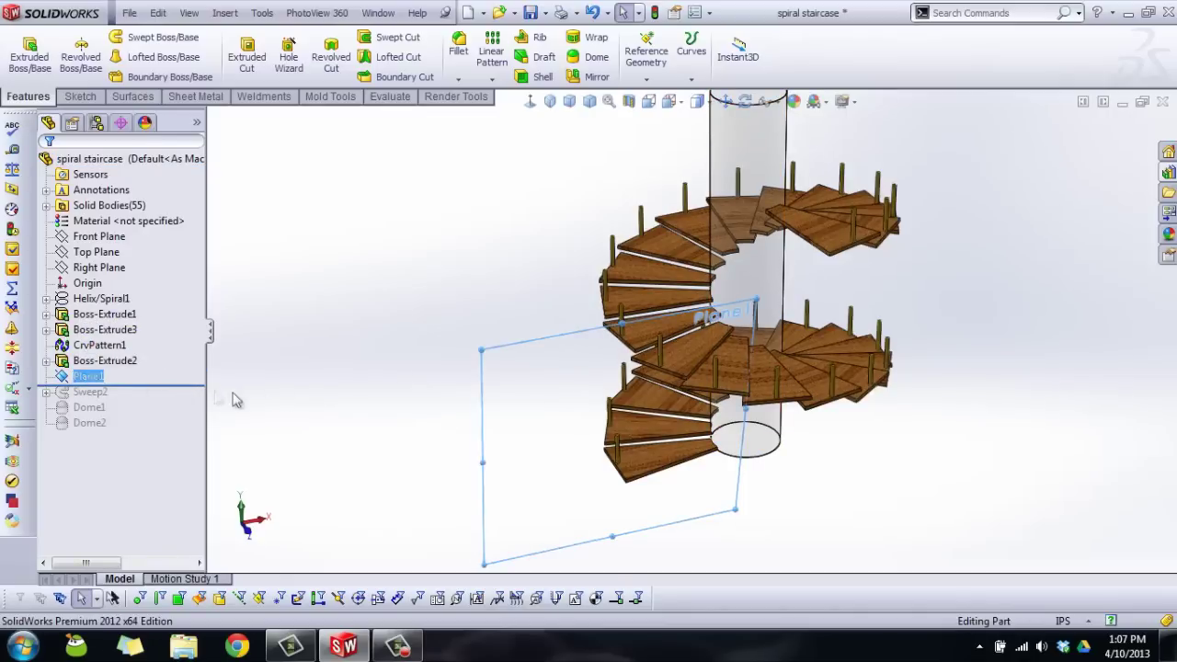
pyautogui.moveTo(188, 385); pyautogui.dragTo(188, 398)
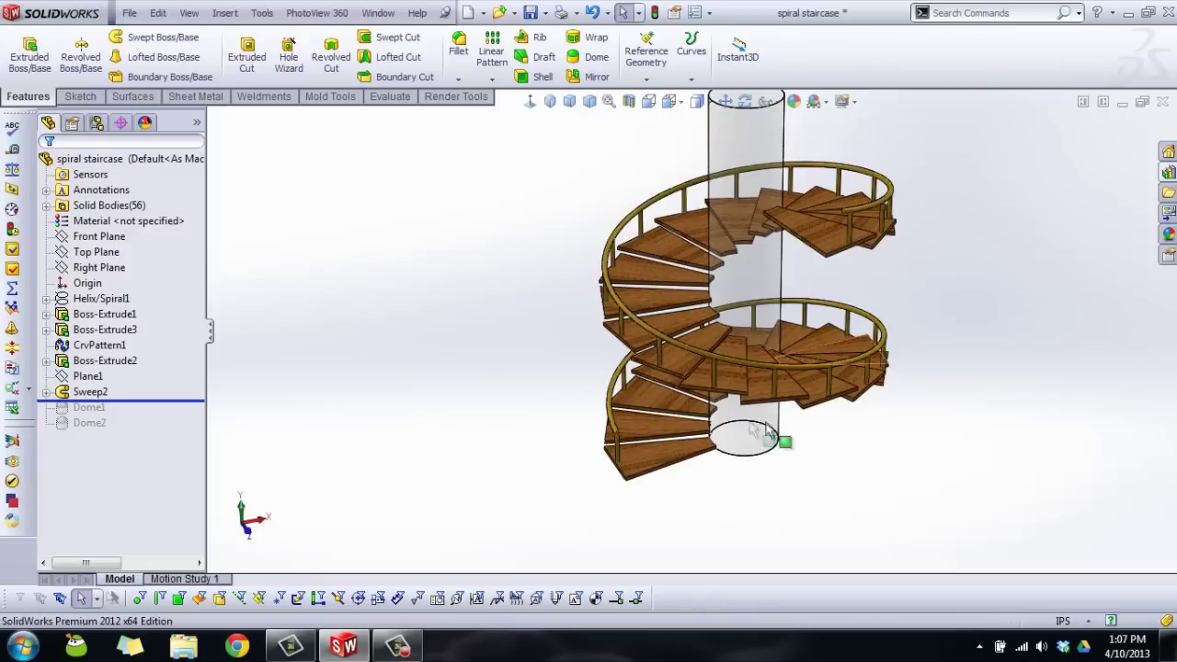
pyautogui.click(46, 393)
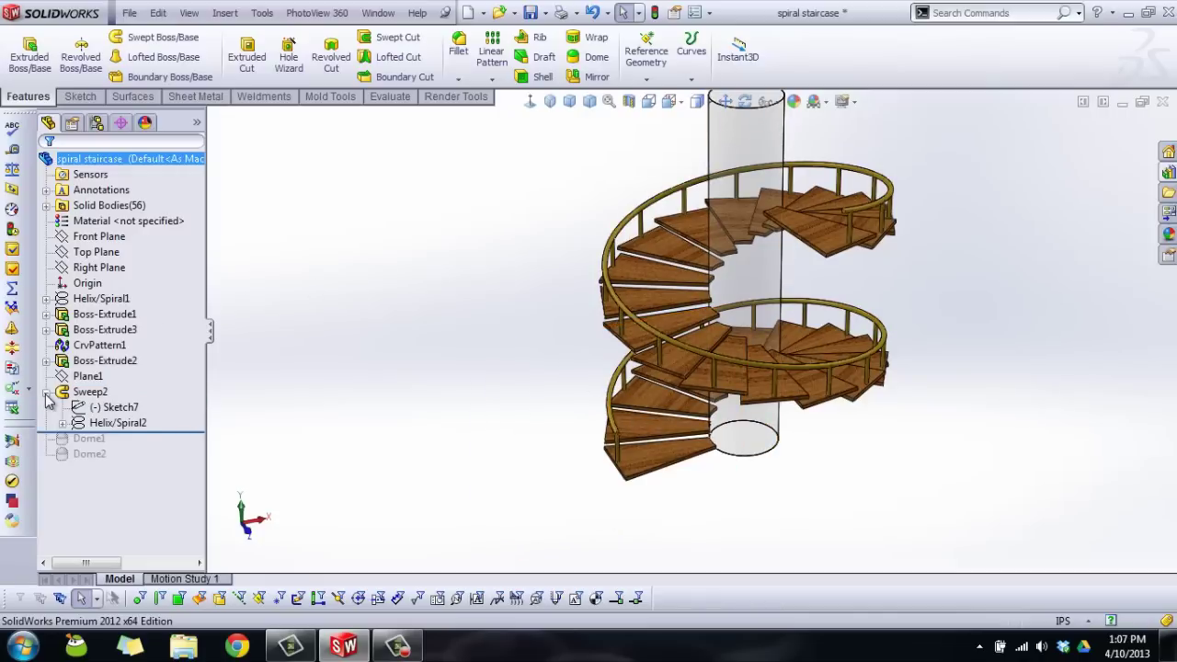
pyautogui.click(117, 422)
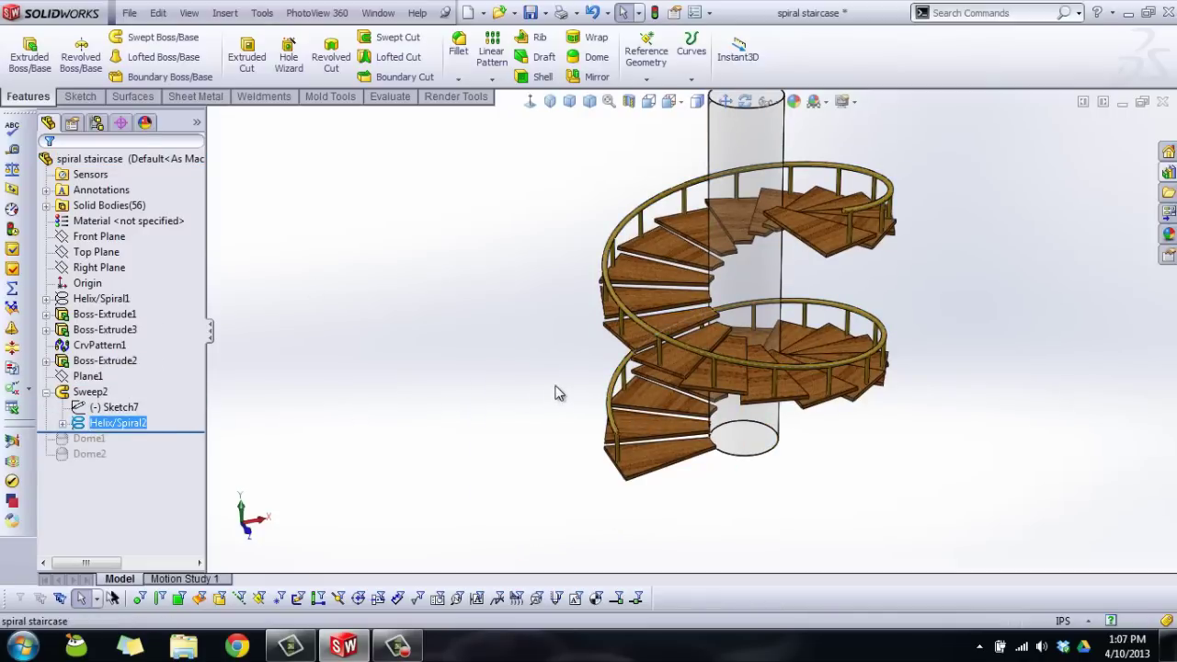
pyautogui.scroll(-6, 689, 395)
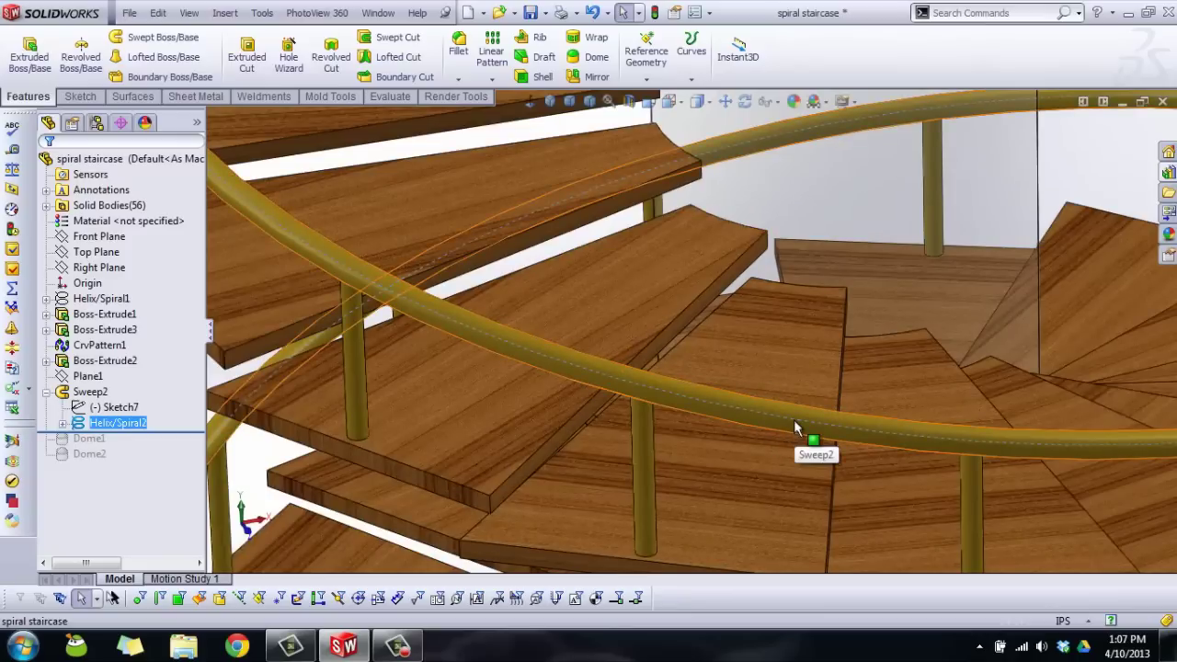
pyautogui.press('f')
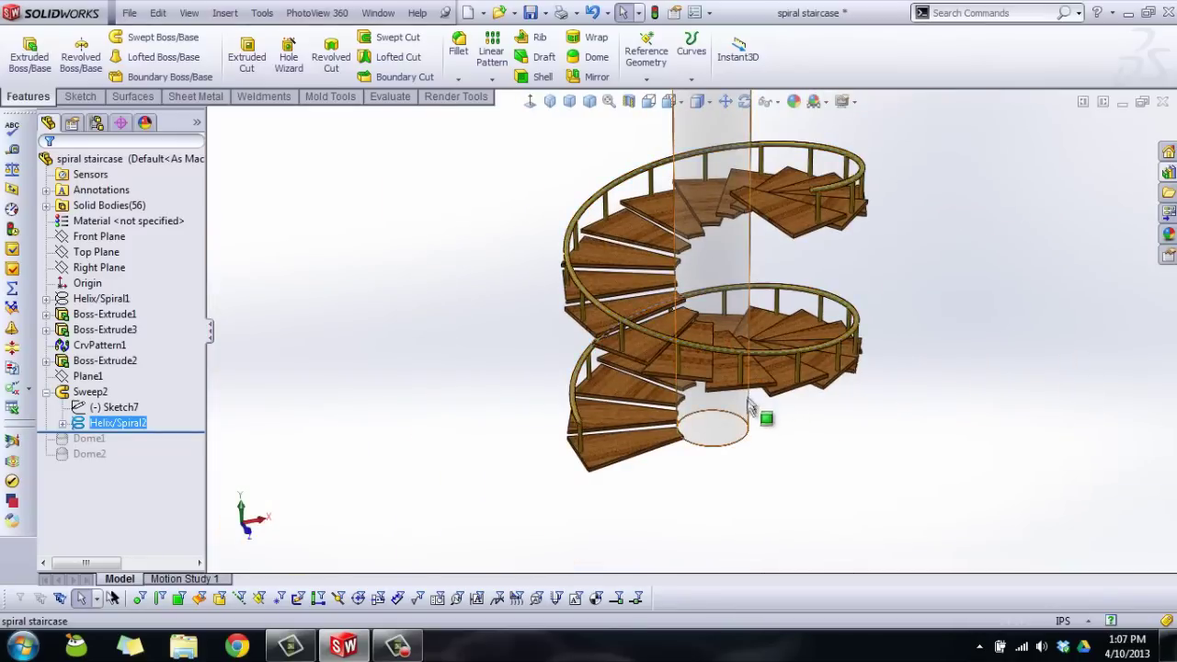
pyautogui.click(323, 433)
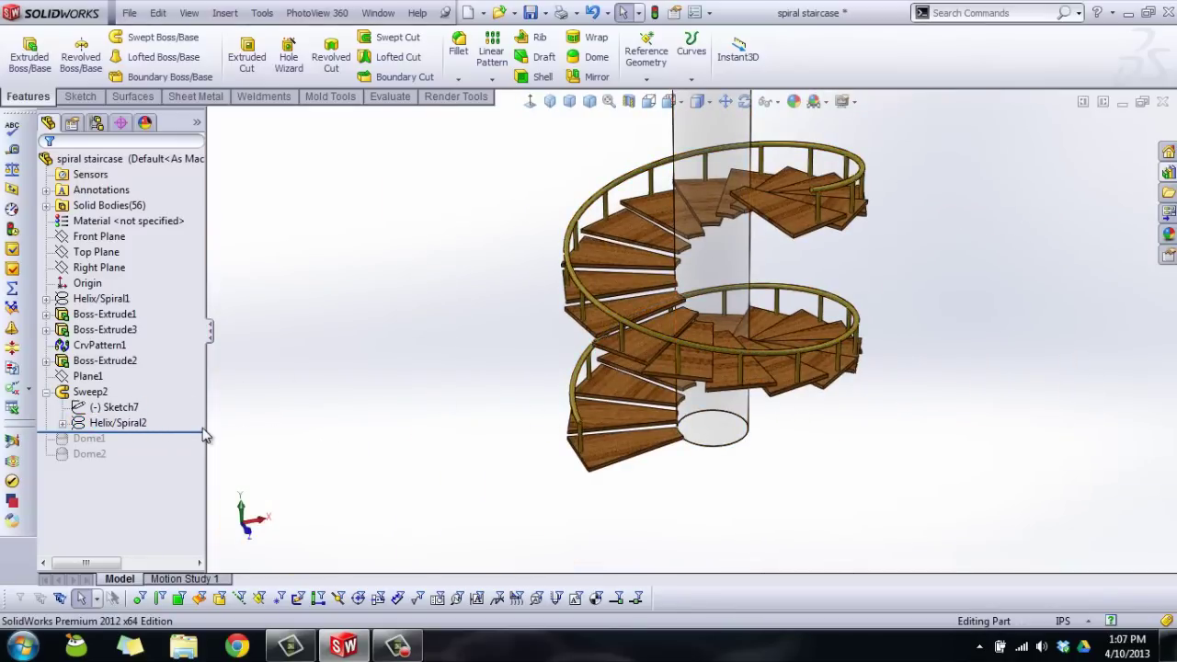
pyautogui.click(46, 391)
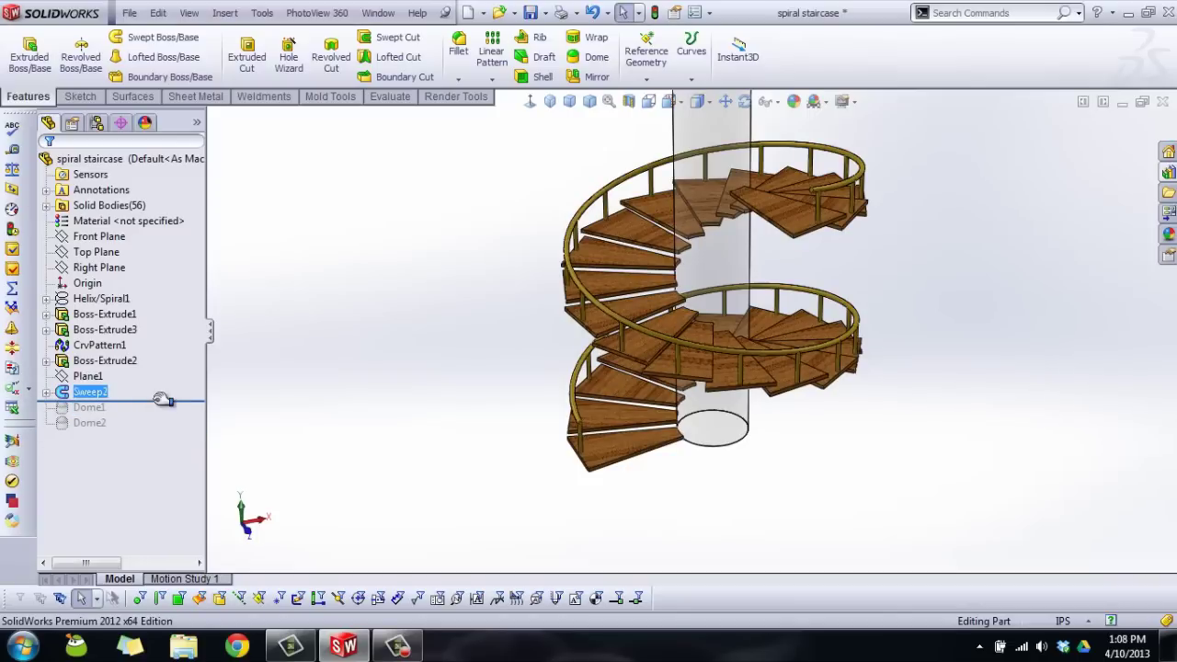
# Step: Restore the Dome1 and Dome2 caps on both handrail ends and inspect them
pyautogui.moveTo(160, 399); pyautogui.dragTo(159, 414)
pyautogui.scroll(-10, 649, 322)
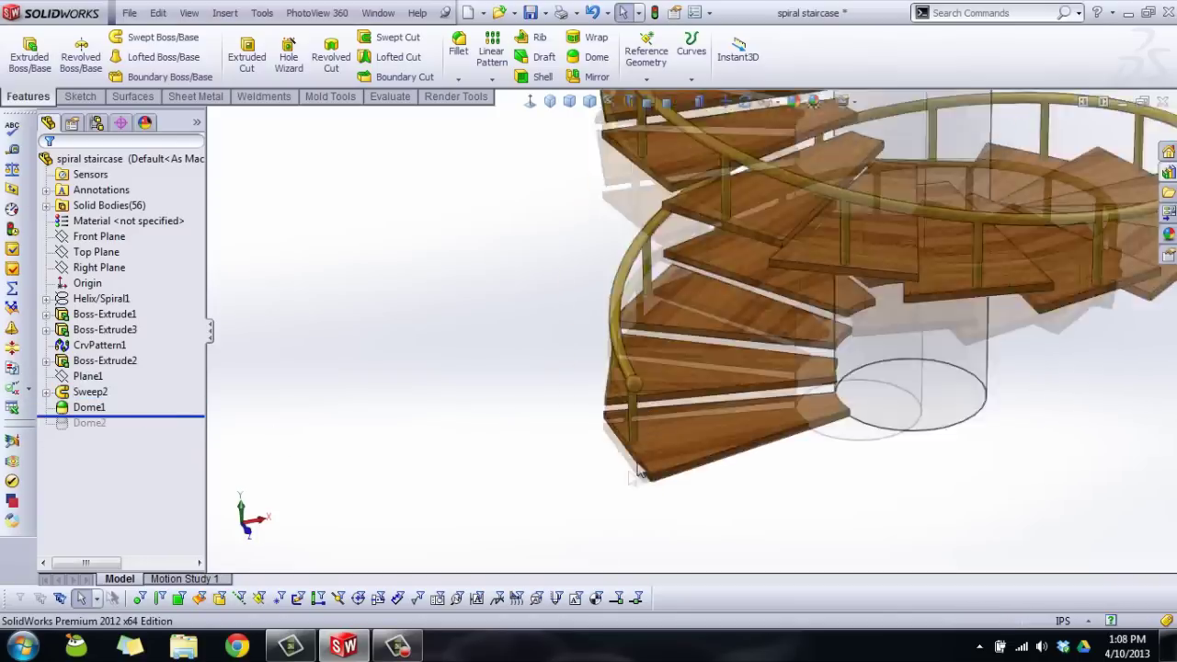
pyautogui.click(649, 322)
pyautogui.moveTo(649, 322); pyautogui.dragTo(510, 317, button='middle')
pyautogui.moveTo(202, 415); pyautogui.dragTo(202, 436)
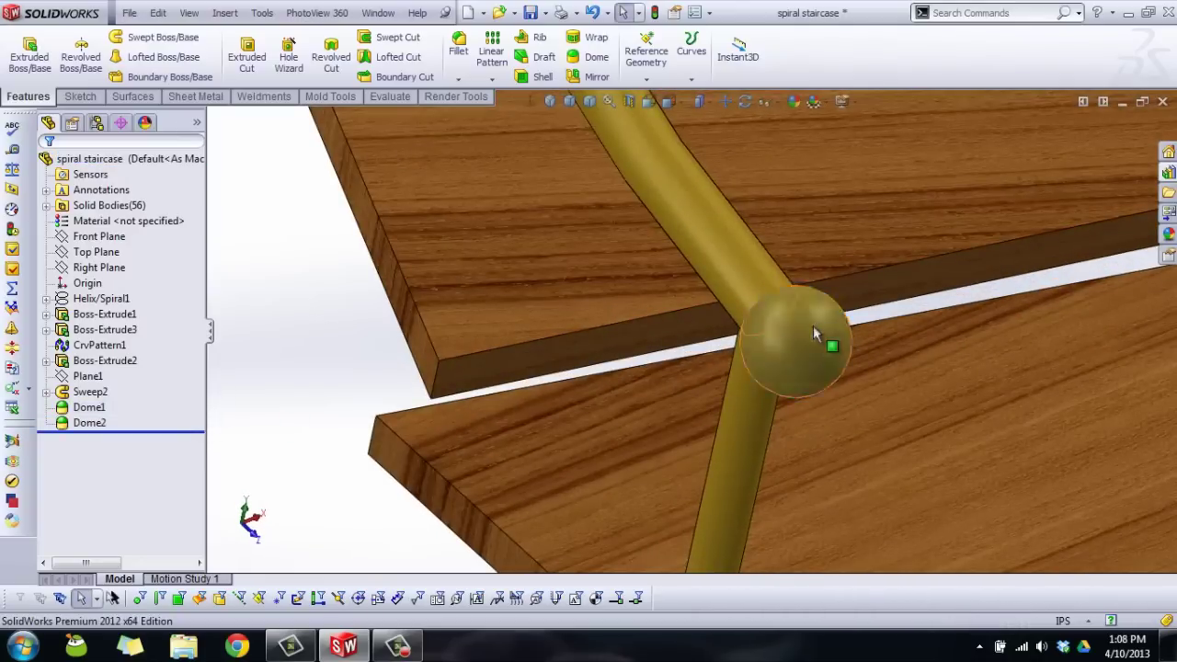
pyautogui.scroll(10, 815, 324)
pyautogui.scroll(10, 741, 193)
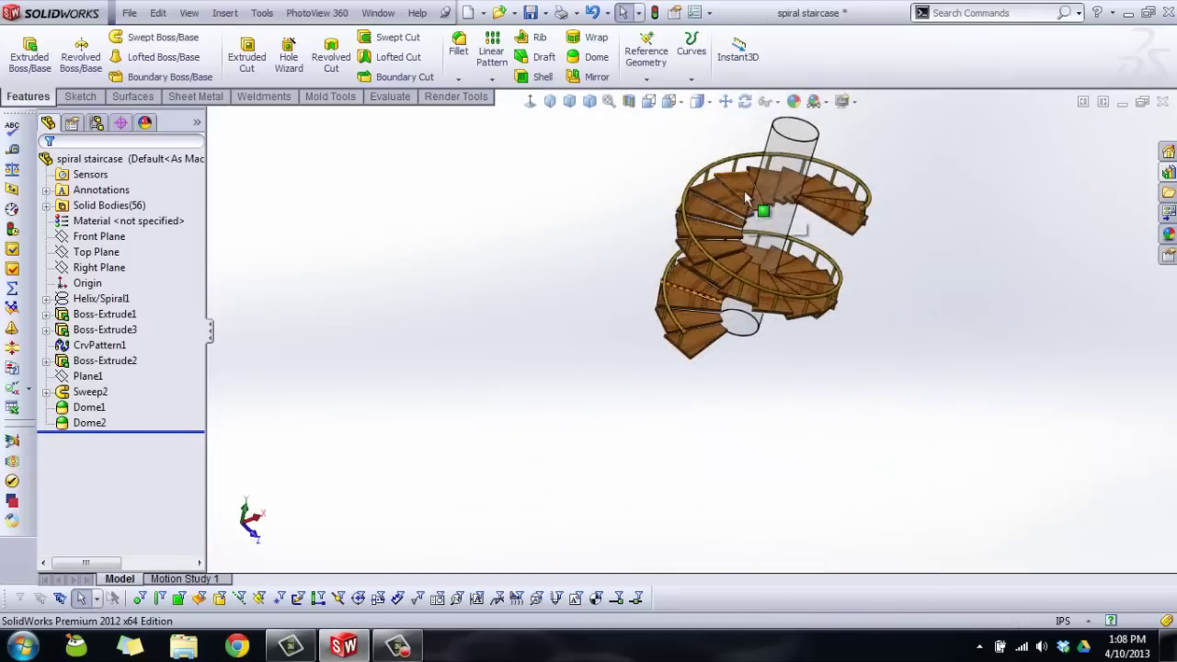
pyautogui.click(550, 101)
# Step: Zoom in and out on the fully rebuilt staircase in Isometric view
pyautogui.scroll(-6, 711, 406)
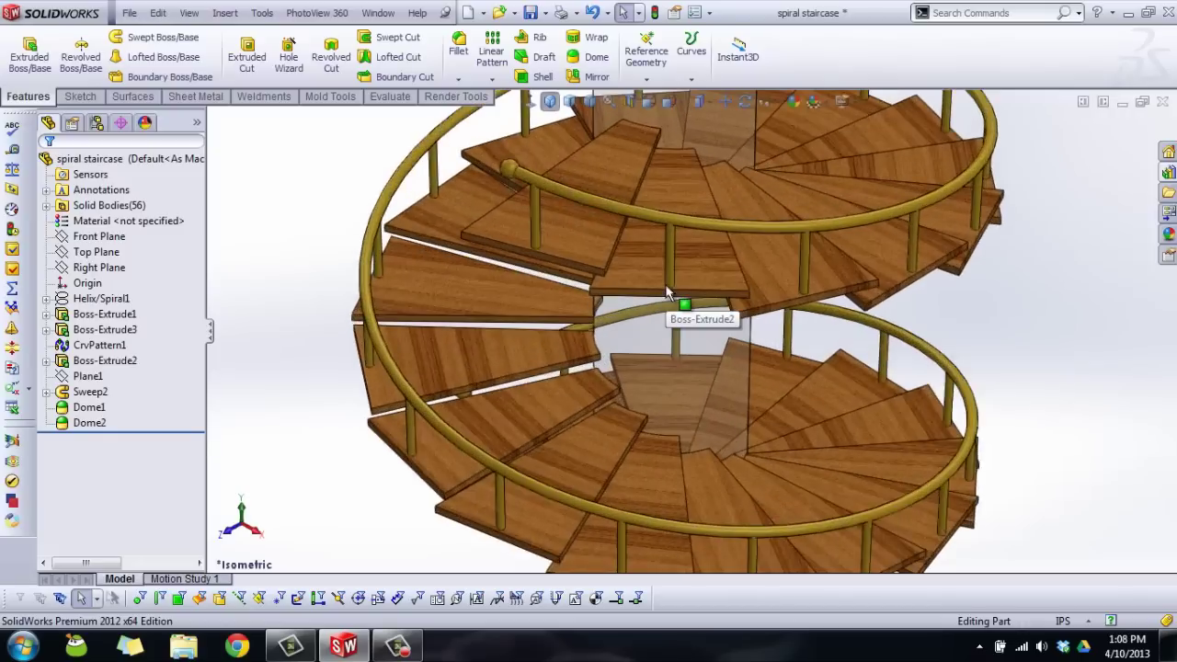
pyautogui.scroll(2, 709, 360)
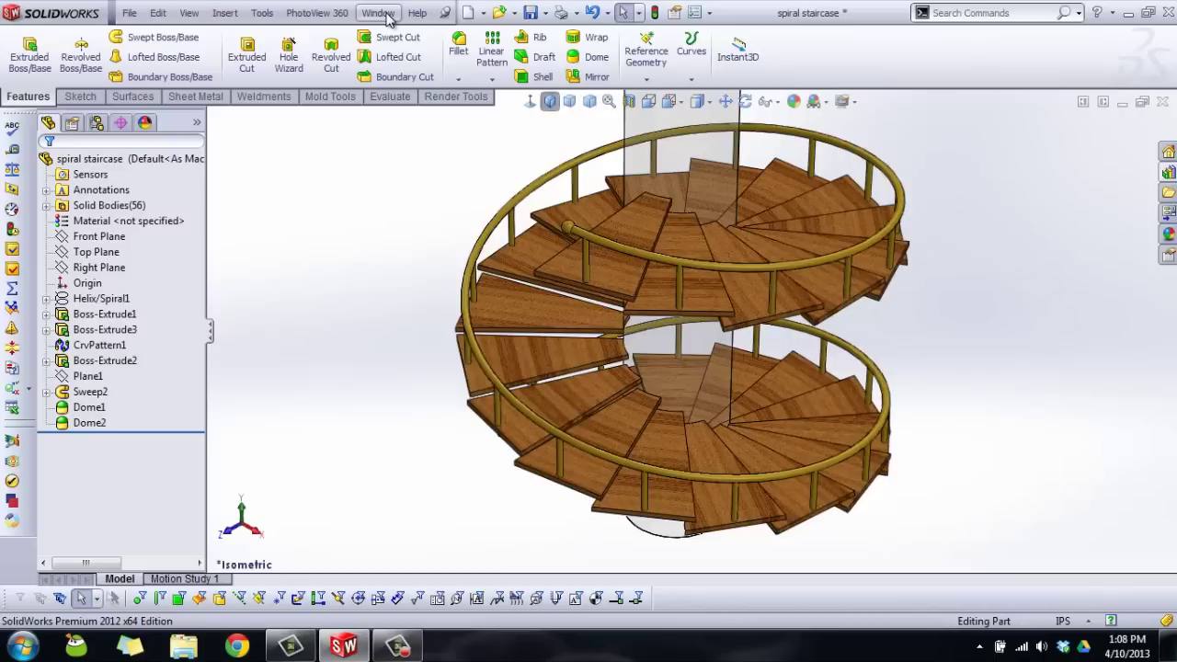
# Step: Launch the PhotoView 360 Preview Window to render the staircase
pyautogui.click(329, 14)
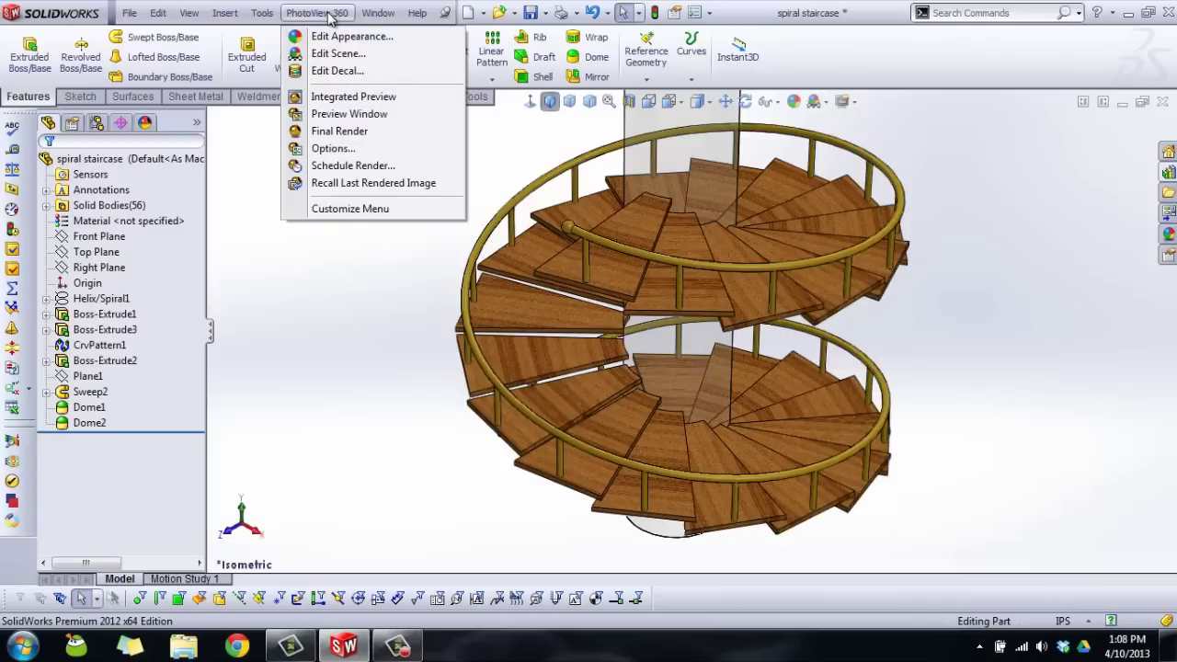
pyautogui.click(366, 117)
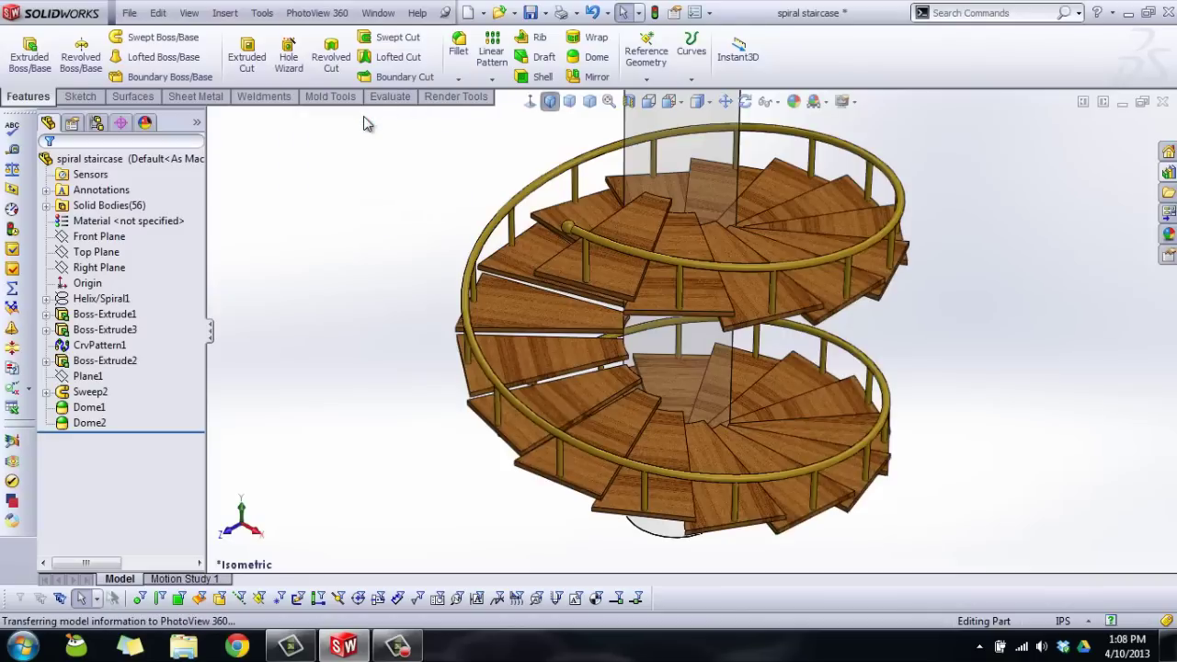